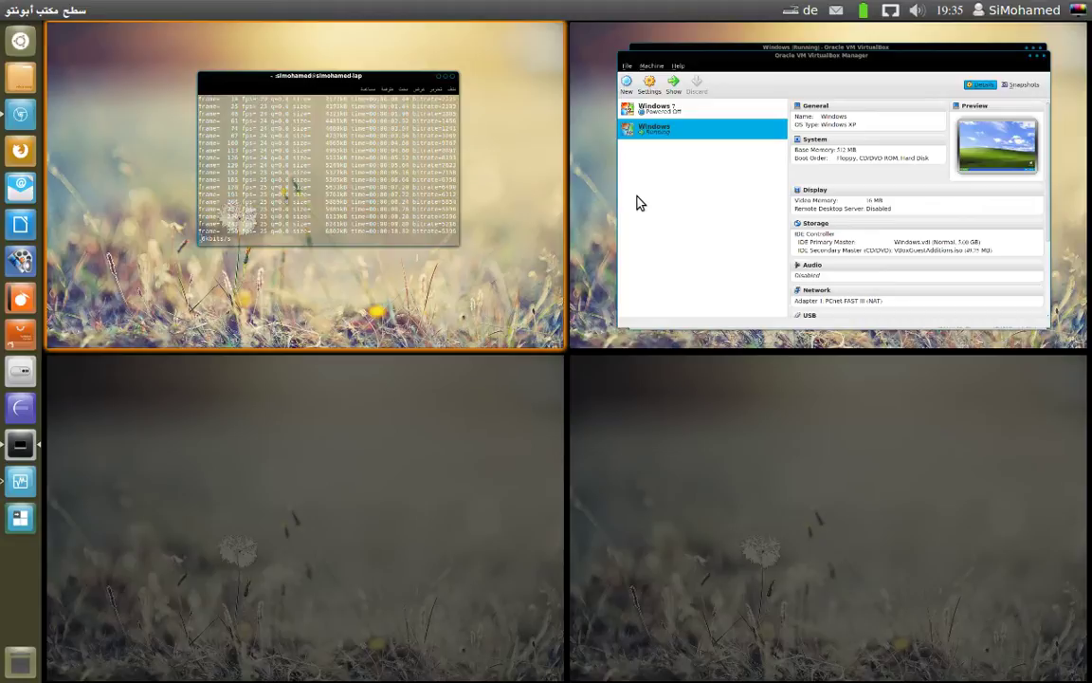
# Step: Switch to the VirtualBox workspace and bring the running Windows XP virtual machine's window in front of the Manager
pyautogui.click(664, 204)
pyautogui.click(665, 203)
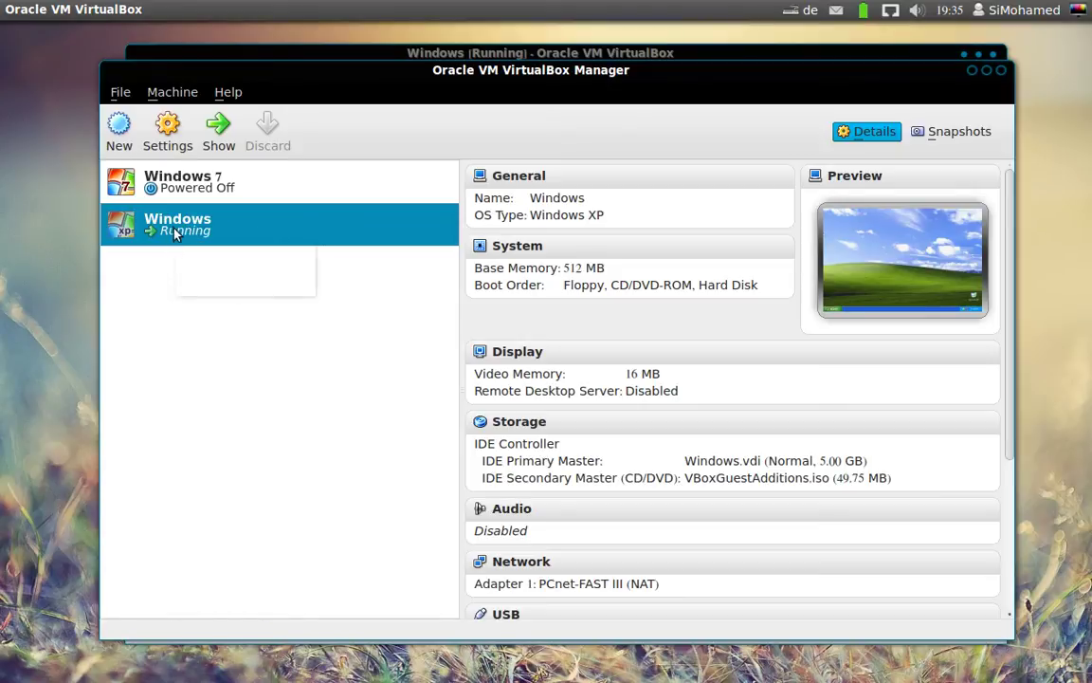
pyautogui.click(218, 128)
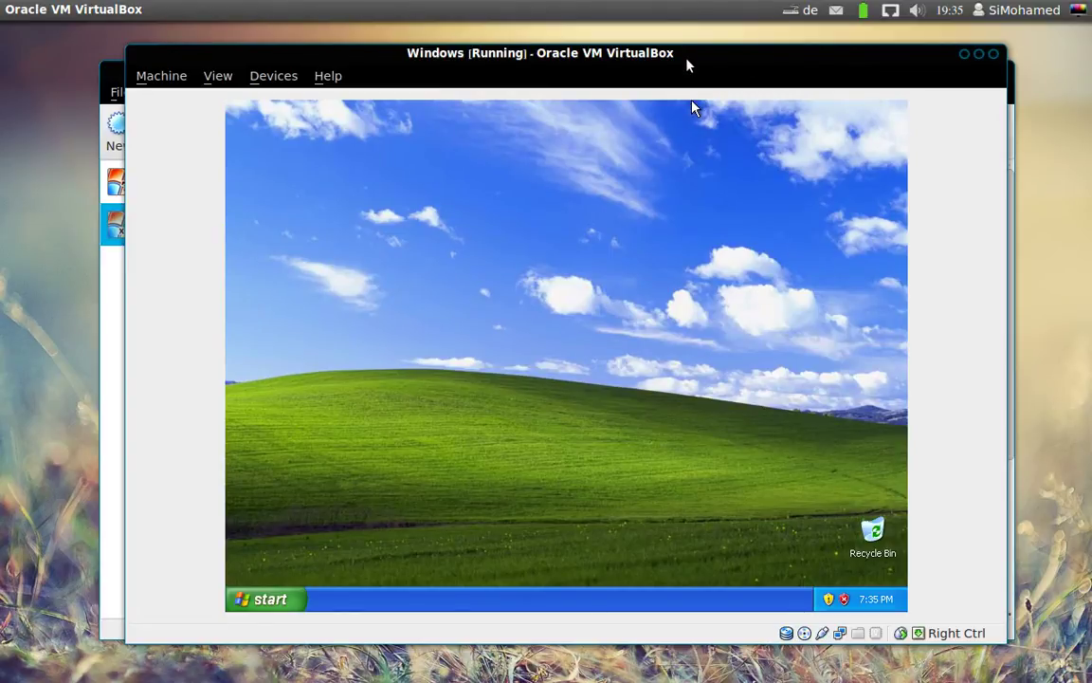
pyautogui.moveTo(686, 61); pyautogui.dragTo(690, 61)
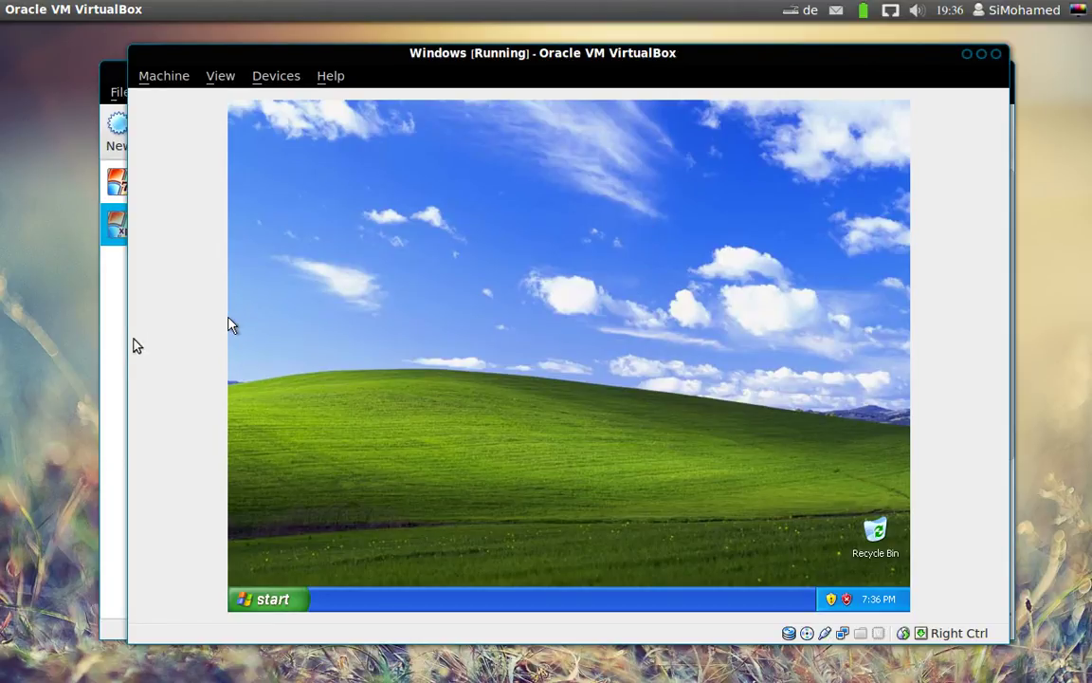
pyautogui.click(116, 320)
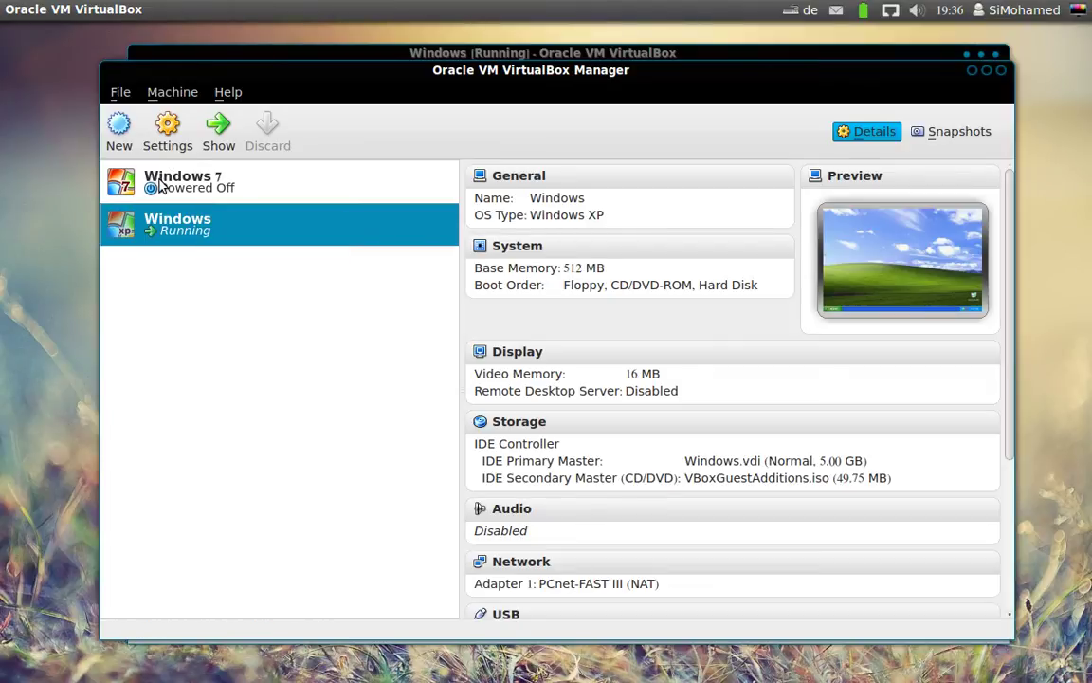
pyautogui.click(750, 51)
pyautogui.moveTo(724, 60); pyautogui.dragTo(699, 61)
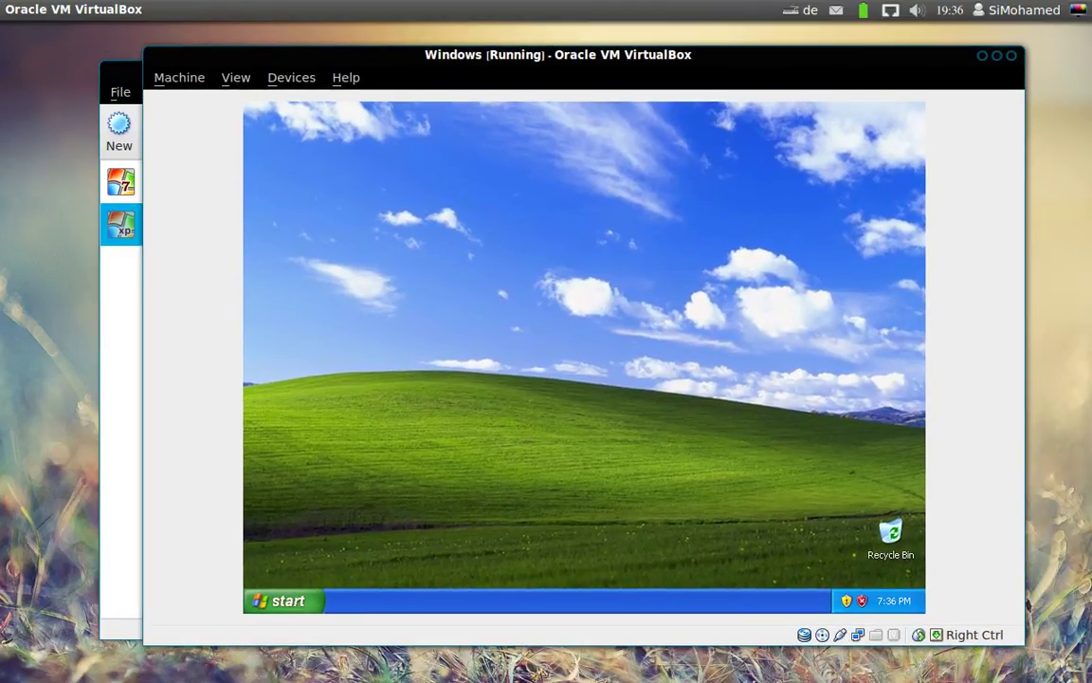
# Step: Open My Computer in the Windows XP guest and minimize its window
pyautogui.click(286, 603)
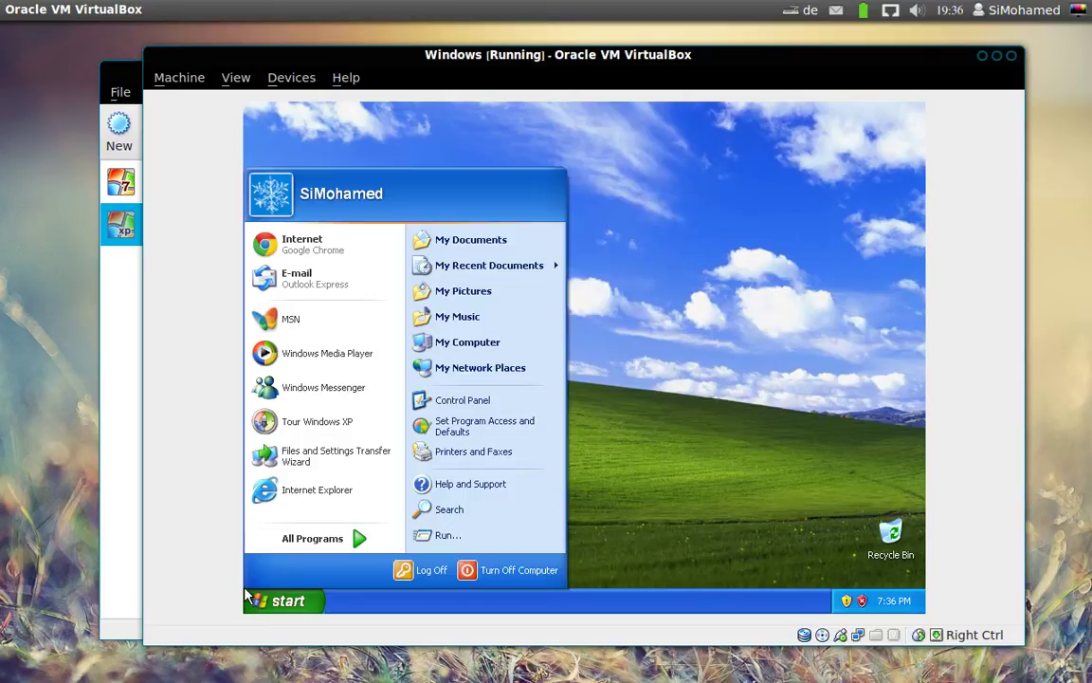
pyautogui.click(777, 391)
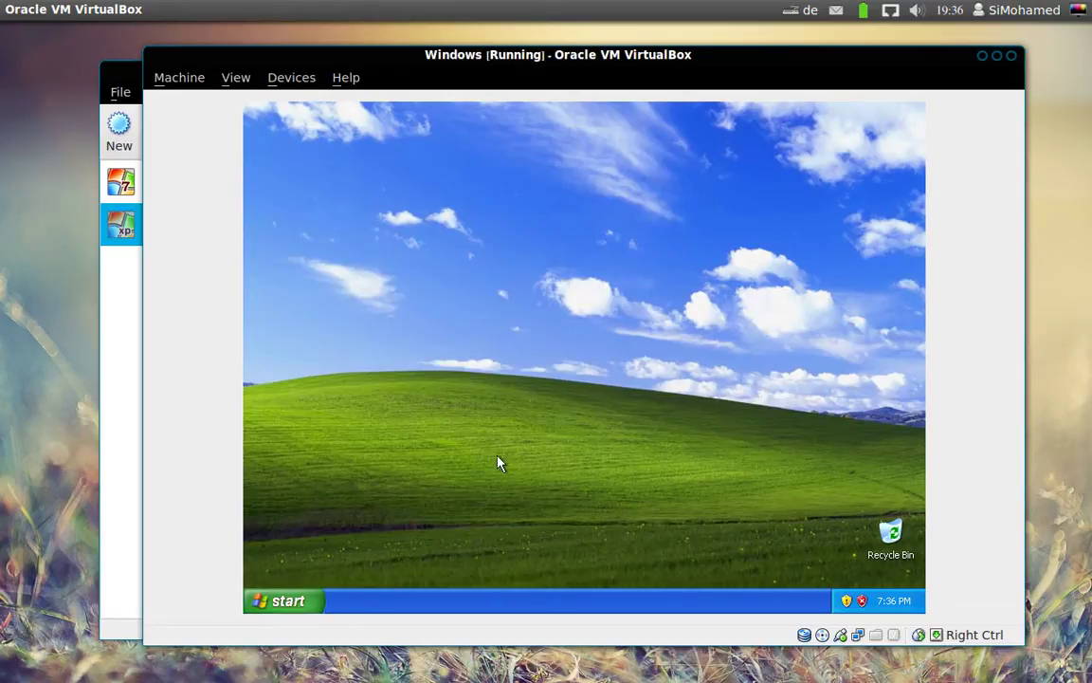
pyautogui.click(282, 602)
pyautogui.click(468, 342)
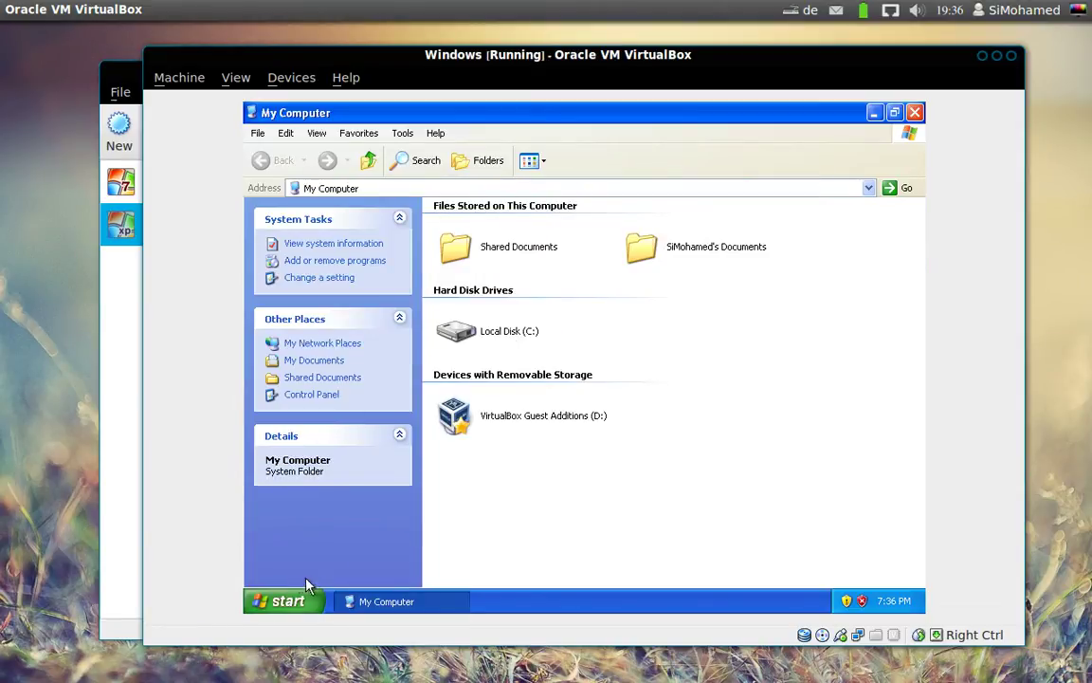
pyautogui.click(381, 601)
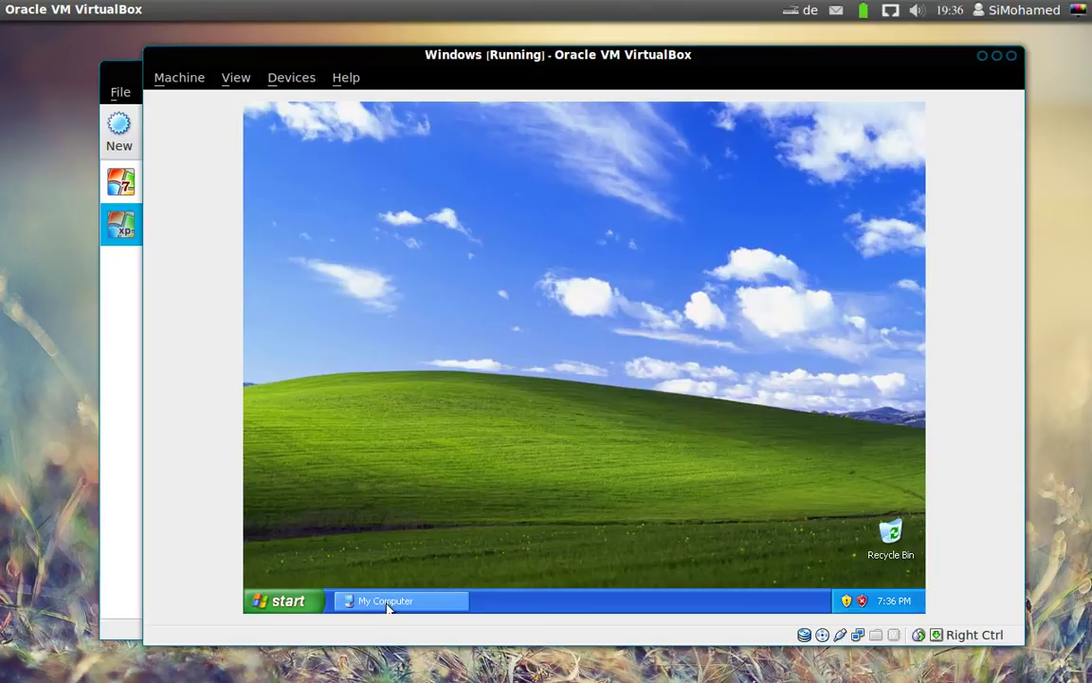
pyautogui.click(387, 604)
pyautogui.click(389, 604)
# Step: Open the guest's Control Panel to view its categories and close it again
pyautogui.click(279, 599)
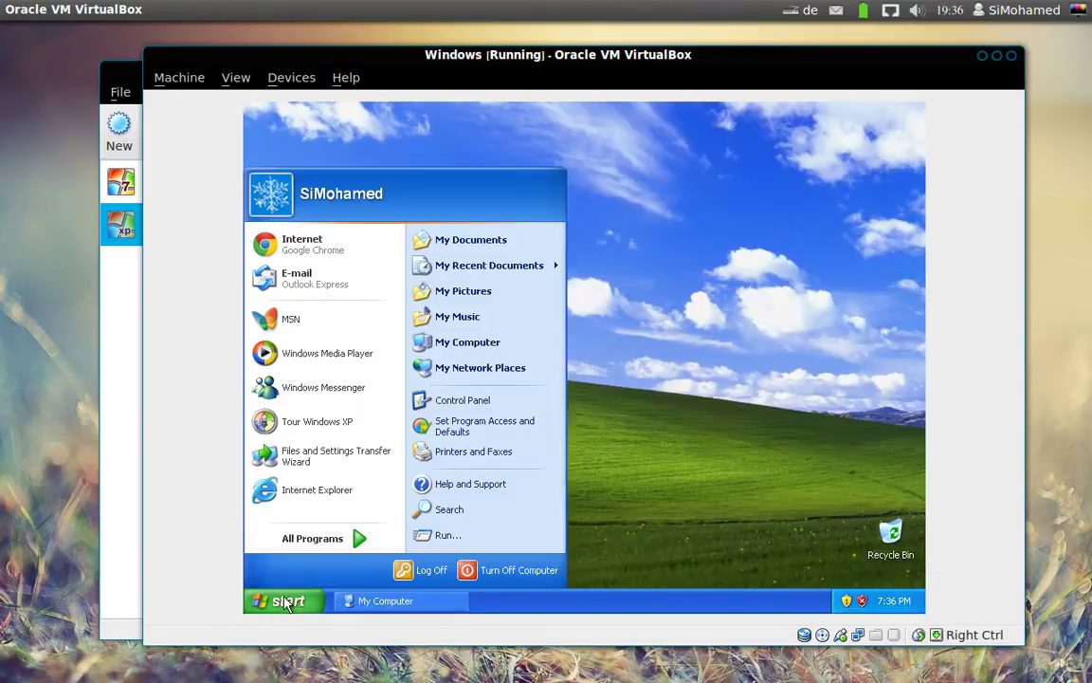
pyautogui.click(473, 405)
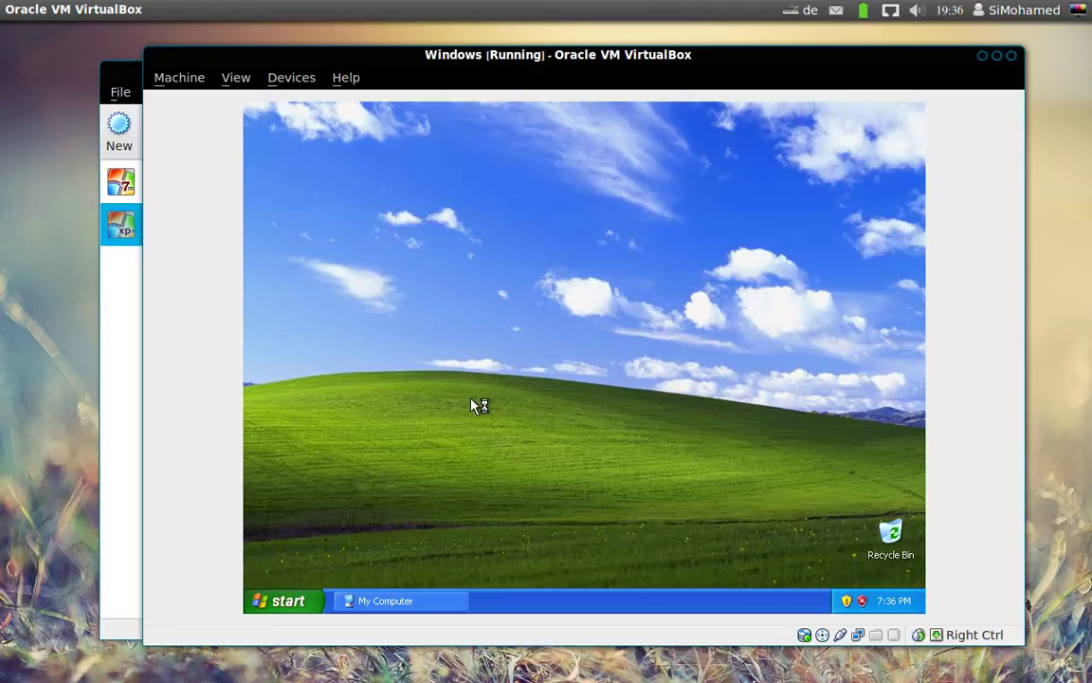
pyautogui.moveTo(717, 189); pyautogui.dragTo(648, 175)
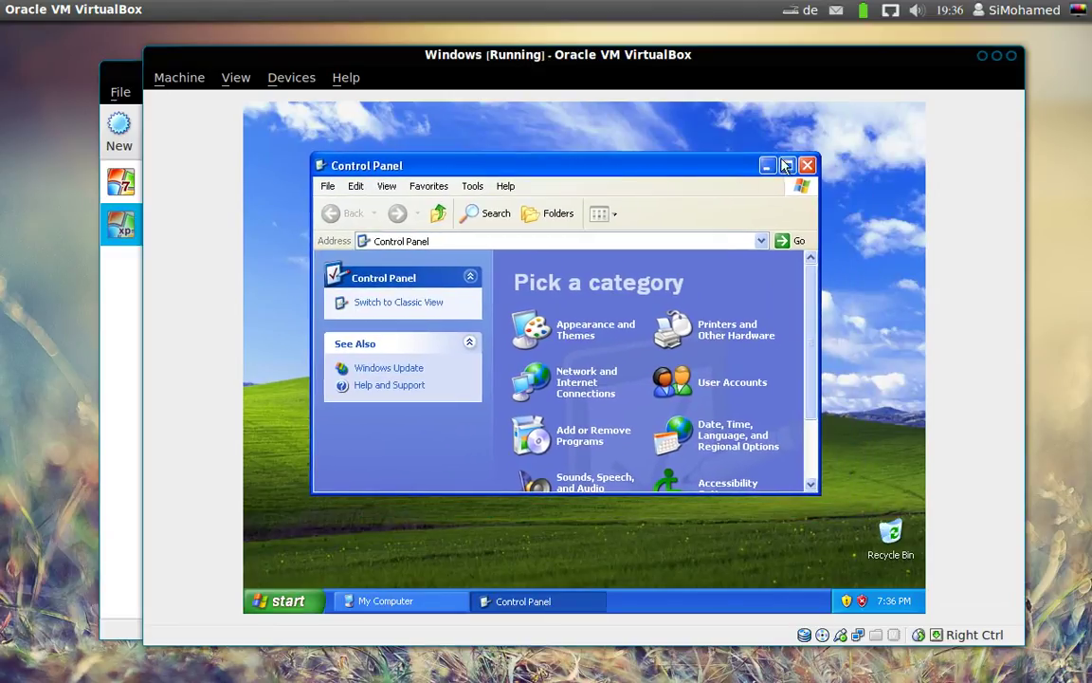
pyautogui.click(801, 168)
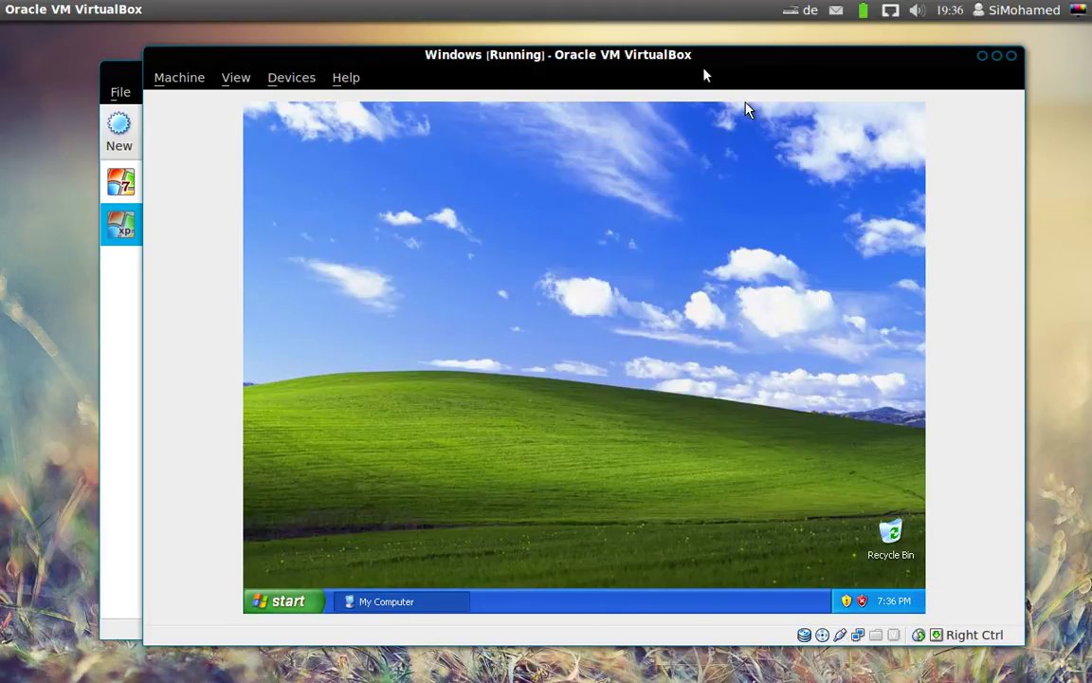
# Step: Maximize the virtual machine's window on the host desktop
pyautogui.moveTo(700, 57)
pyautogui.mouseDown()
pyautogui.moveTo(636, 68)
pyautogui.moveTo(701, 55)
pyautogui.mouseUp()
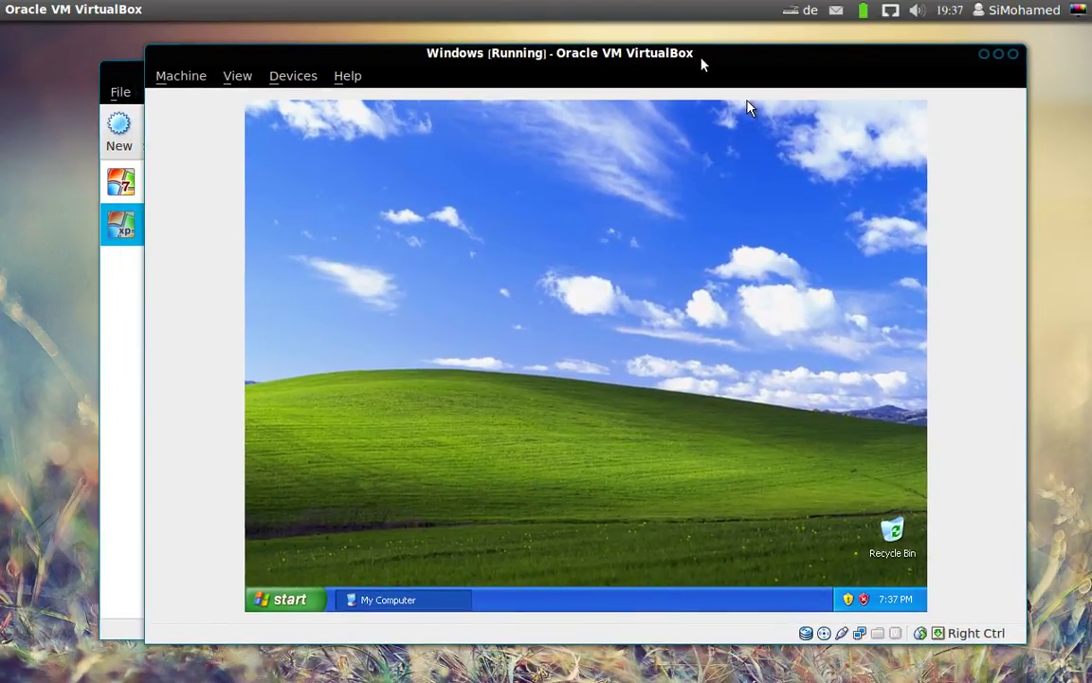
pyautogui.moveTo(696, 63); pyautogui.dragTo(707, 47)
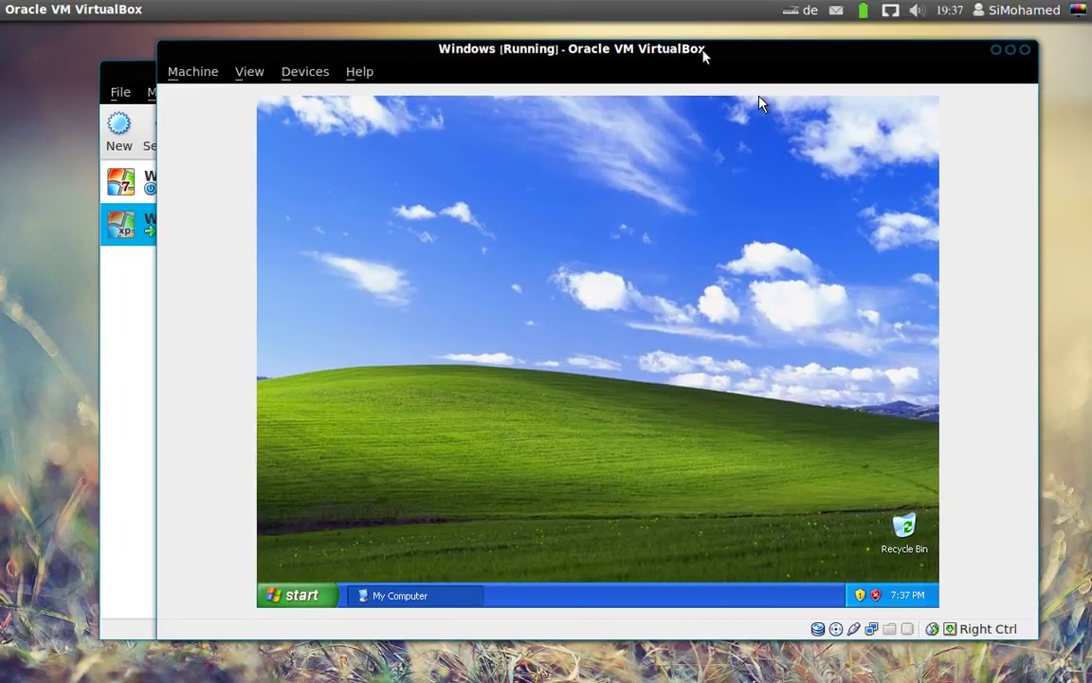
pyautogui.doubleClick(704, 54)
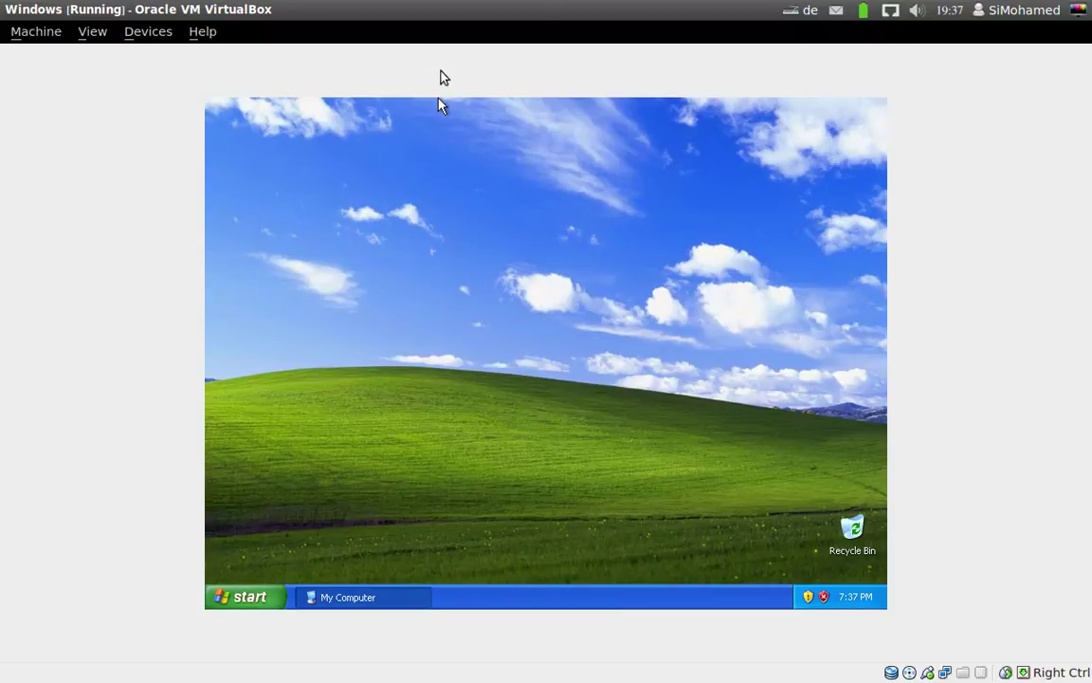
# Step: Switch the virtual machine to fullscreen mode and return it to windowed mode
pyautogui.click(90, 33)
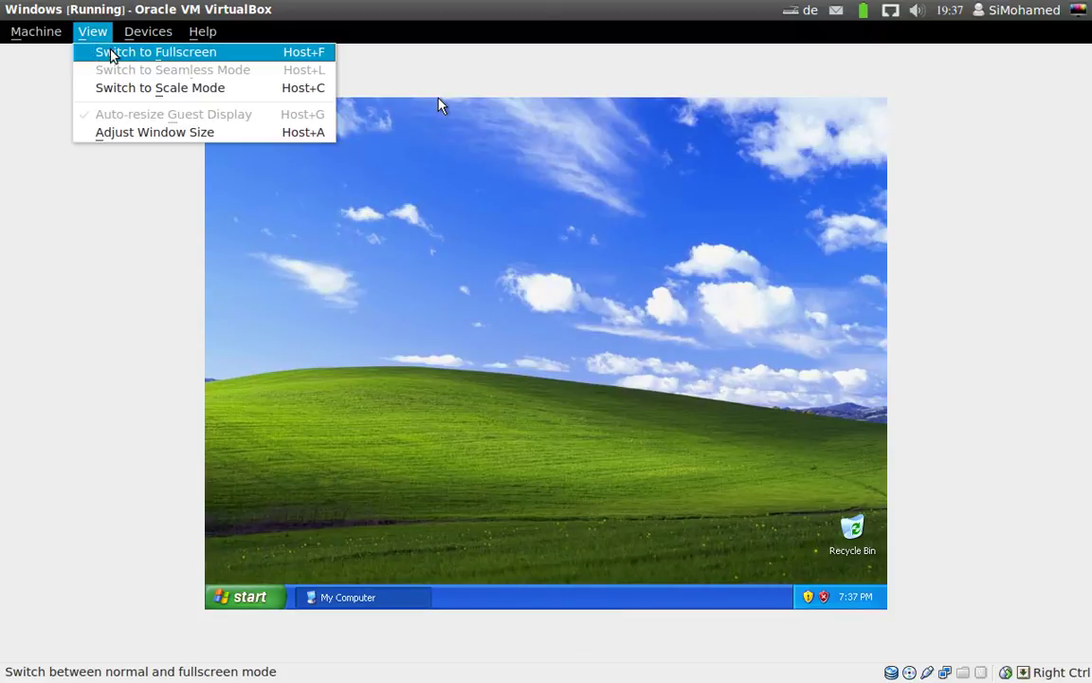
pyautogui.click(110, 53)
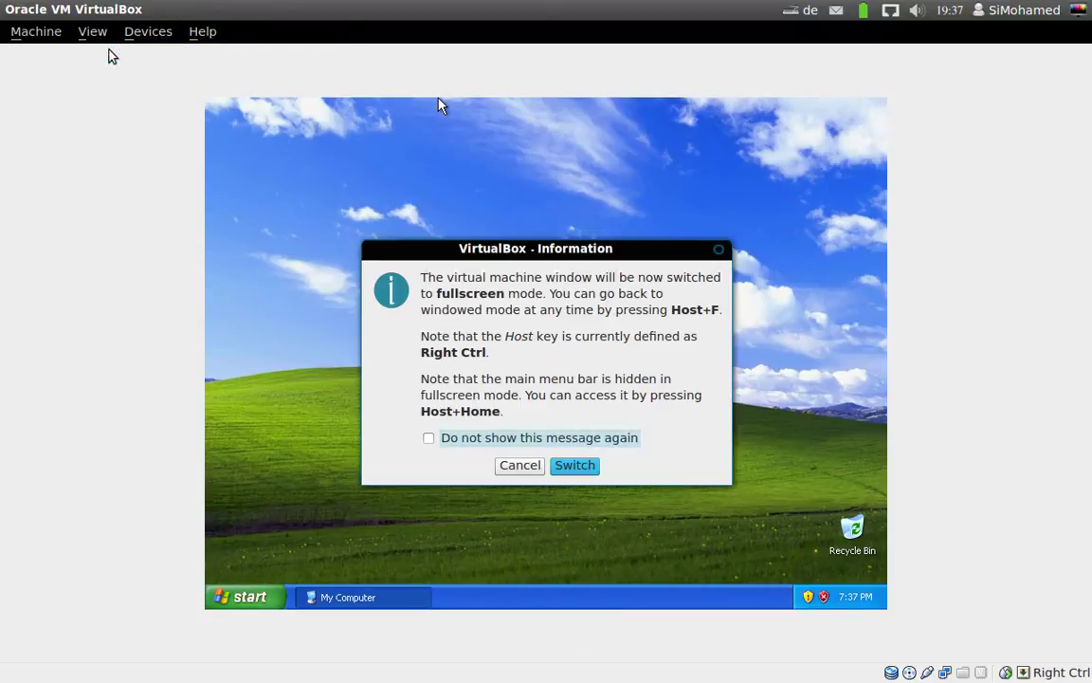
pyautogui.click(573, 466)
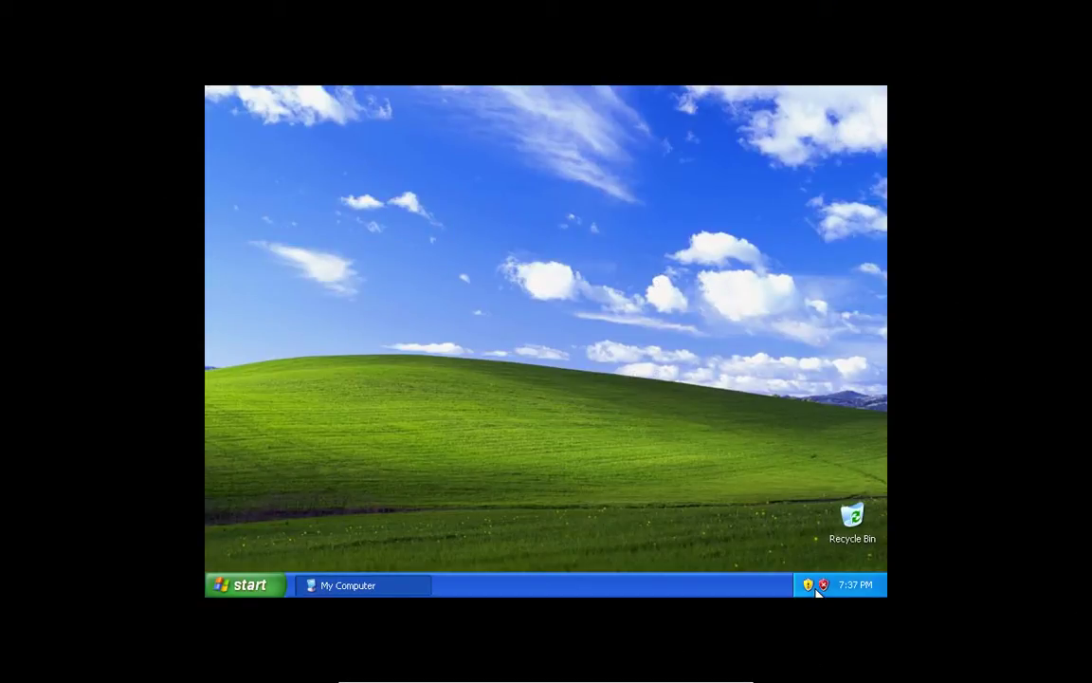
pyautogui.click(717, 674)
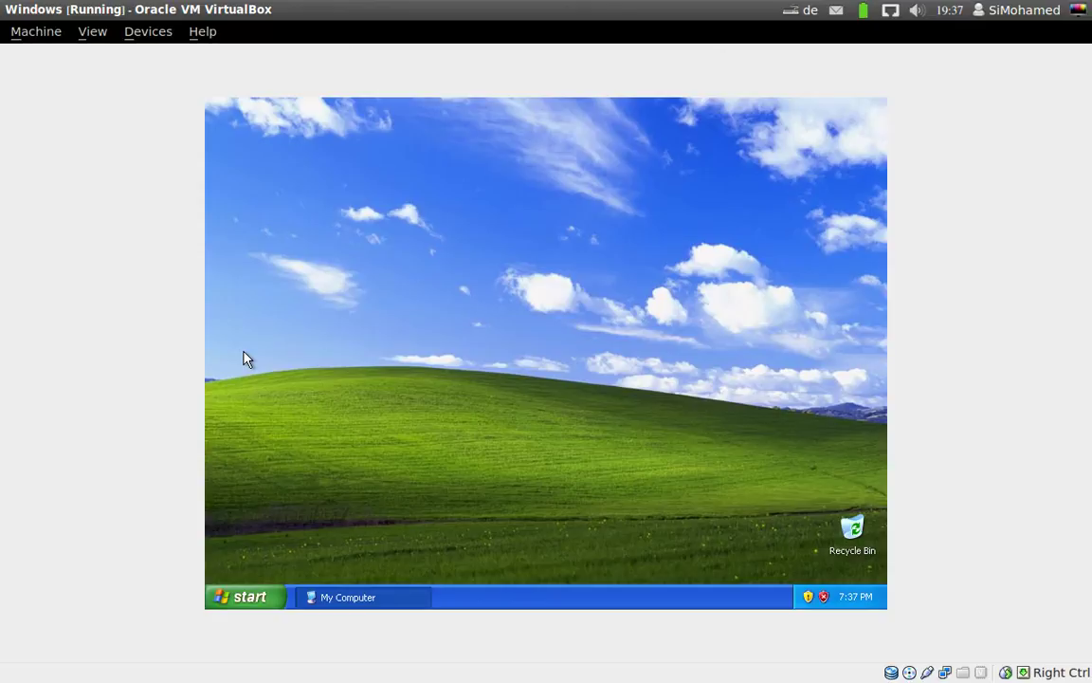
pyautogui.click(90, 33)
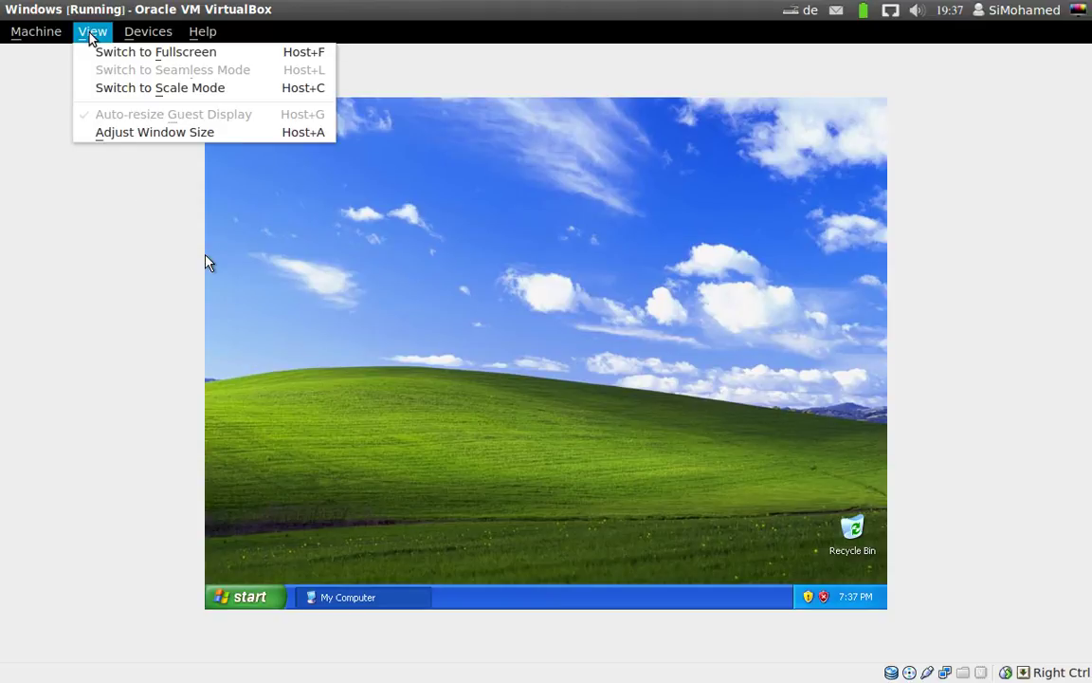
pyautogui.click(808, 187)
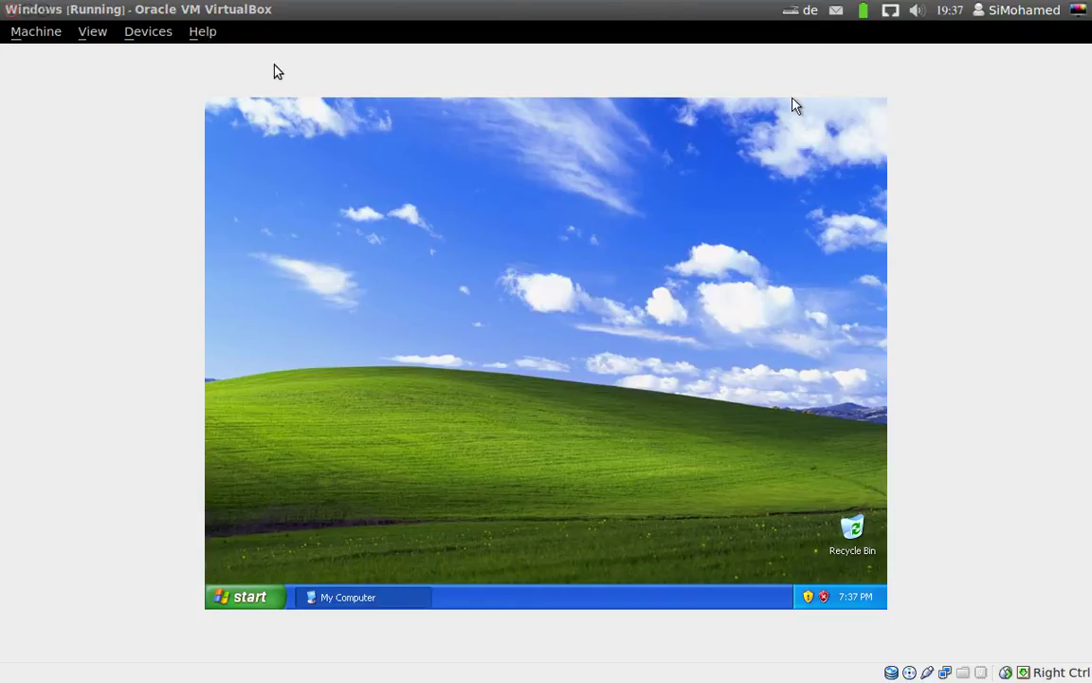
# Step: Launch the Guest Additions installer in the guest and start installing with the default destination folder and components
pyautogui.click(150, 34)
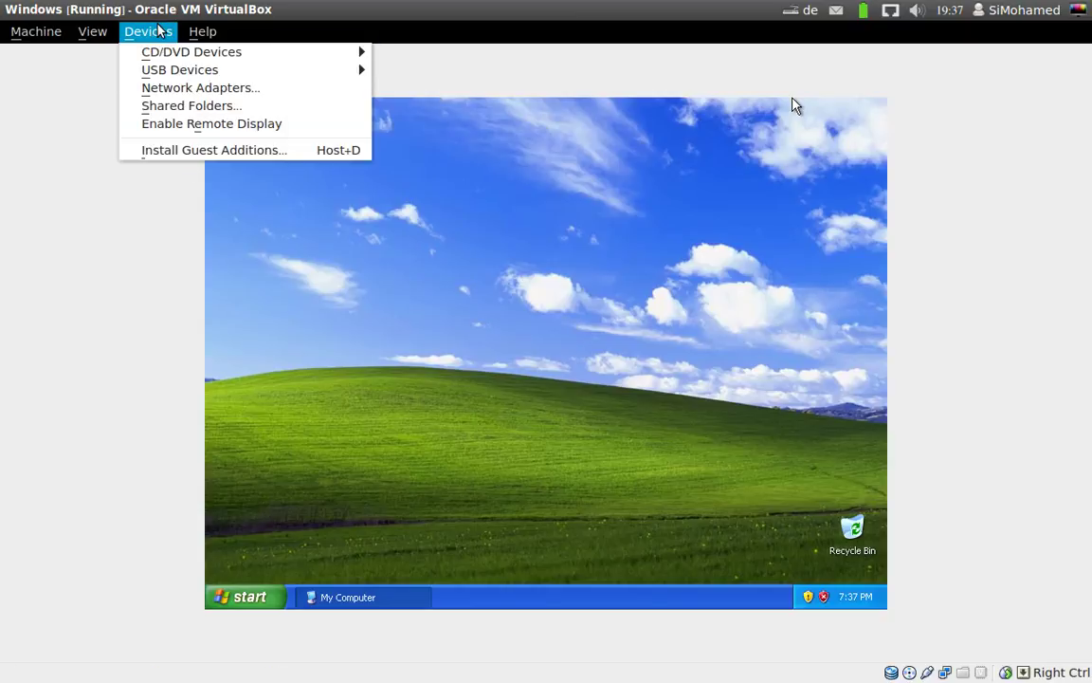
pyautogui.click(227, 150)
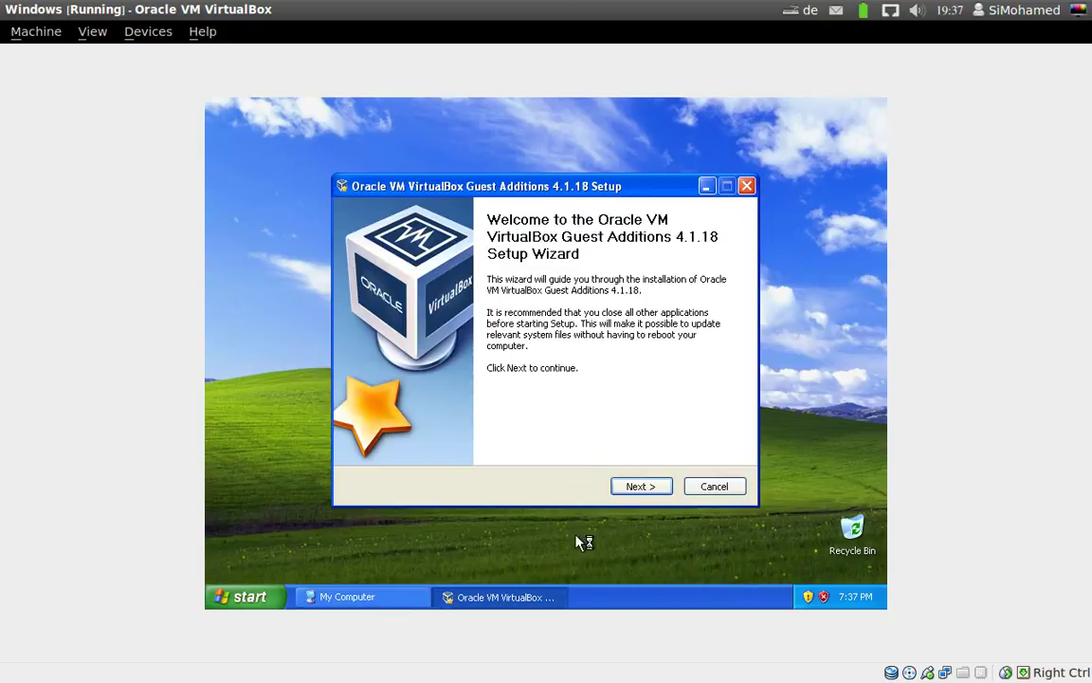
pyautogui.click(635, 487)
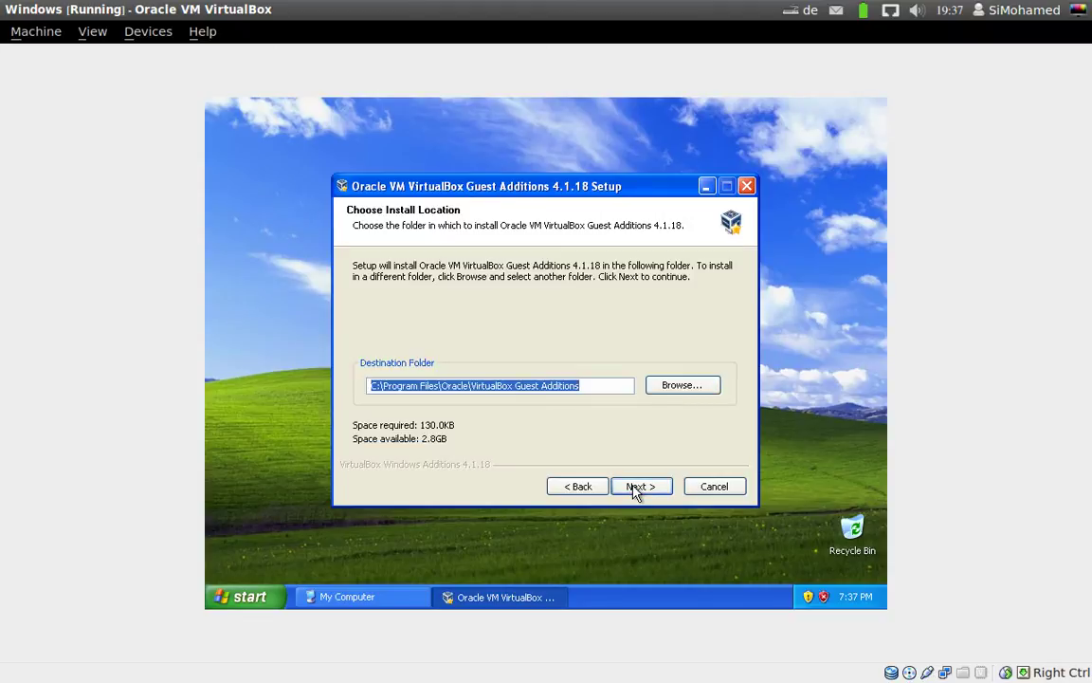
pyautogui.click(640, 487)
pyautogui.click(640, 487)
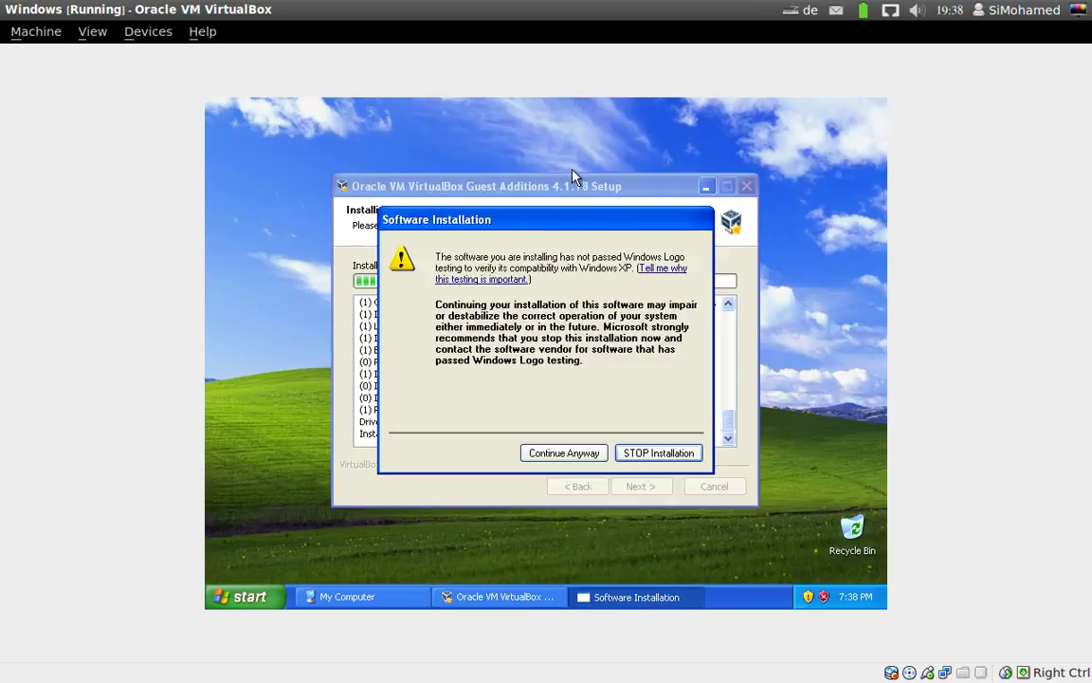
# Step: Continue past the Windows Logo warnings for the Guest Additions drivers and finish the setup with the Reboot now option
pyautogui.click(542, 455)
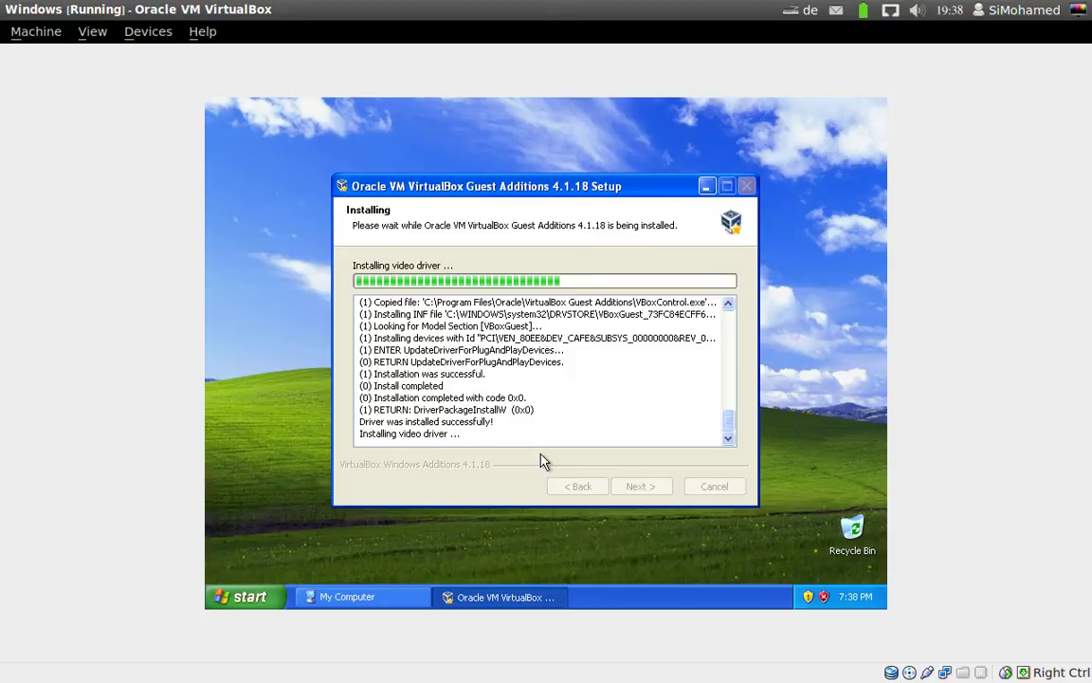
pyautogui.click(563, 453)
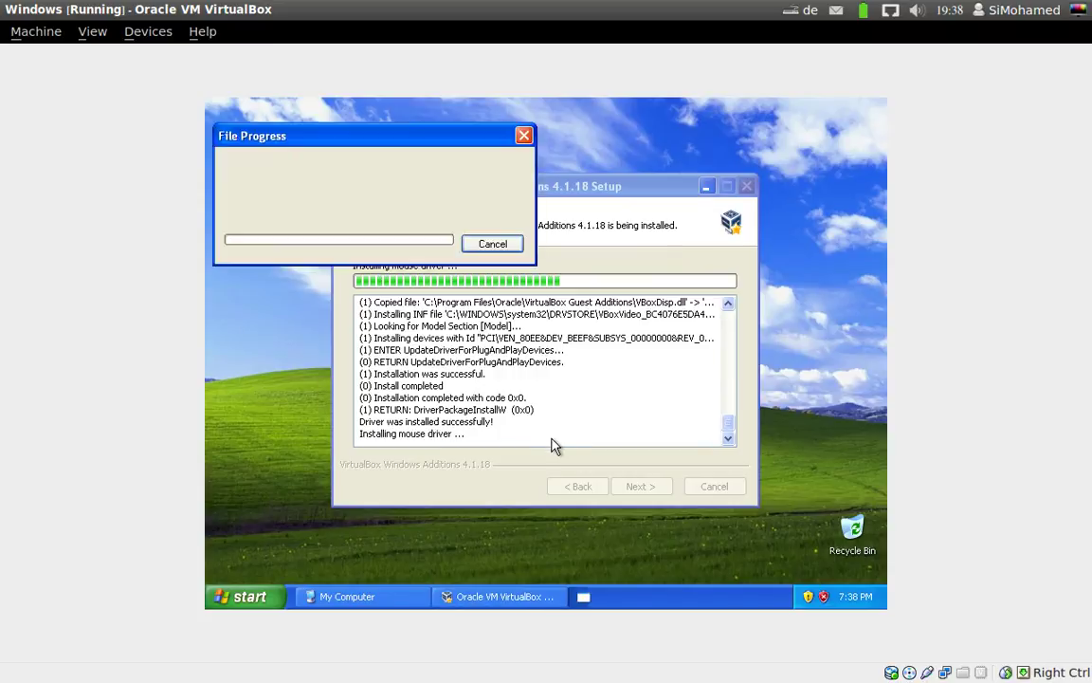
pyautogui.click(564, 455)
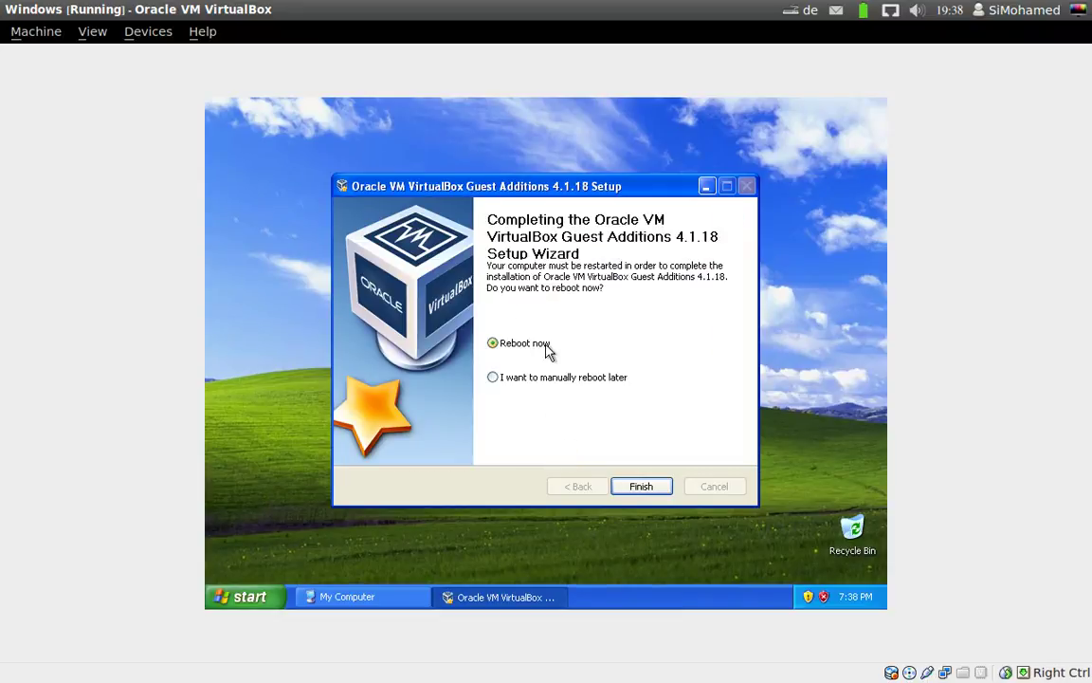
pyautogui.moveTo(545, 188); pyautogui.dragTo(567, 168)
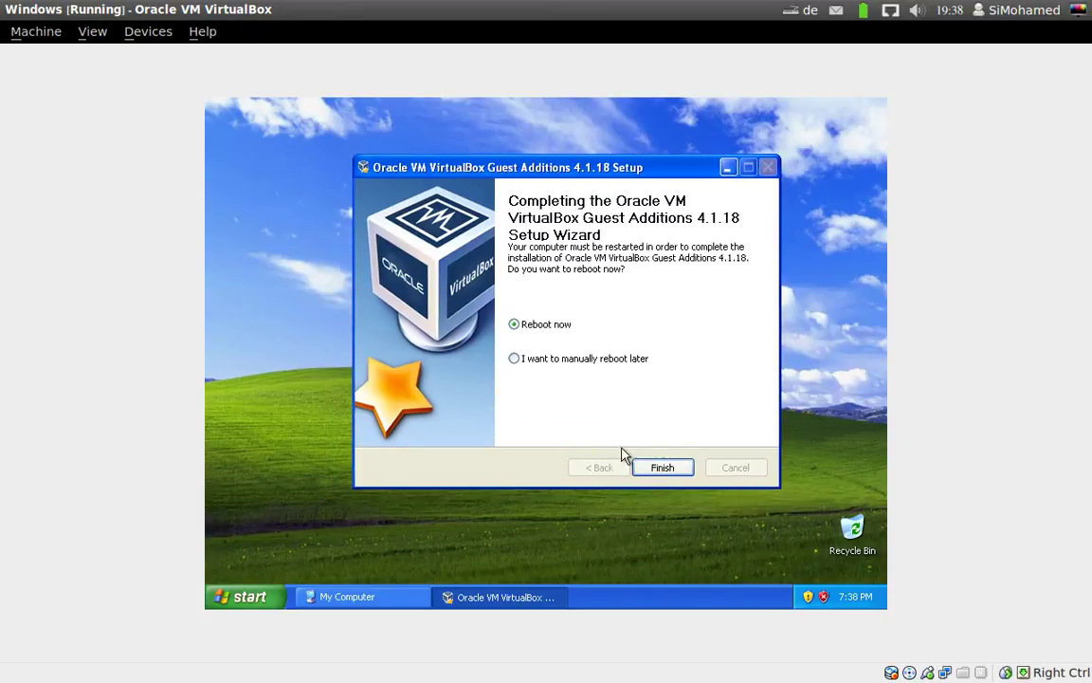
pyautogui.click(661, 469)
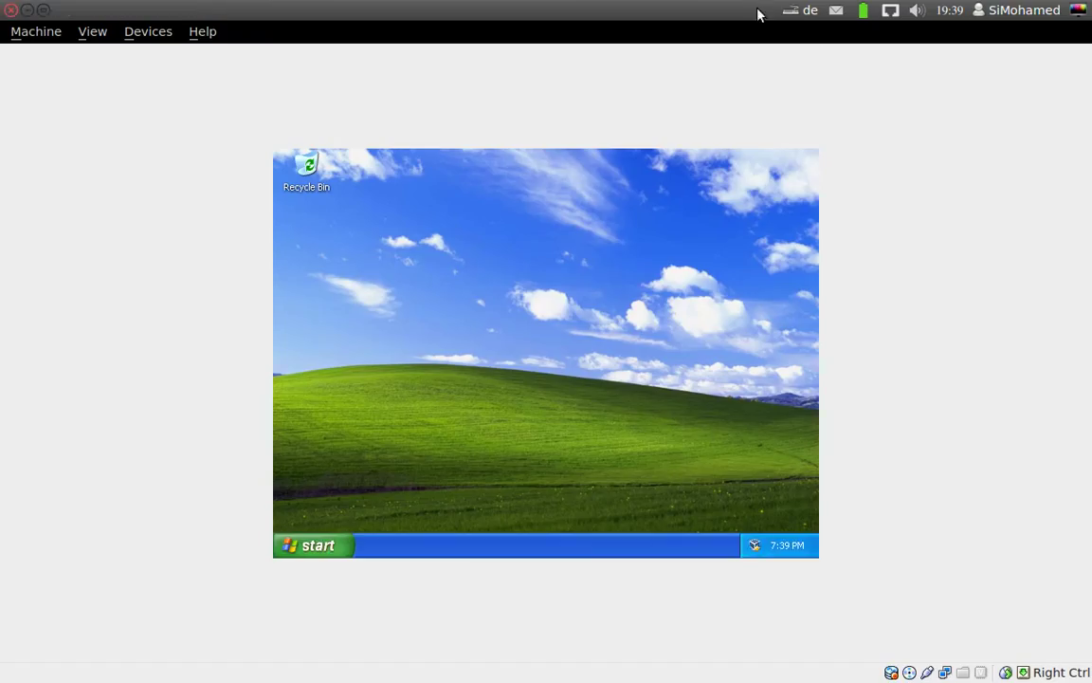
# Step: Restore and re-maximize the virtual machine's window to make the guest display resize, and minimize the VirtualBox Manager
pyautogui.click(294, 547)
pyautogui.click(294, 549)
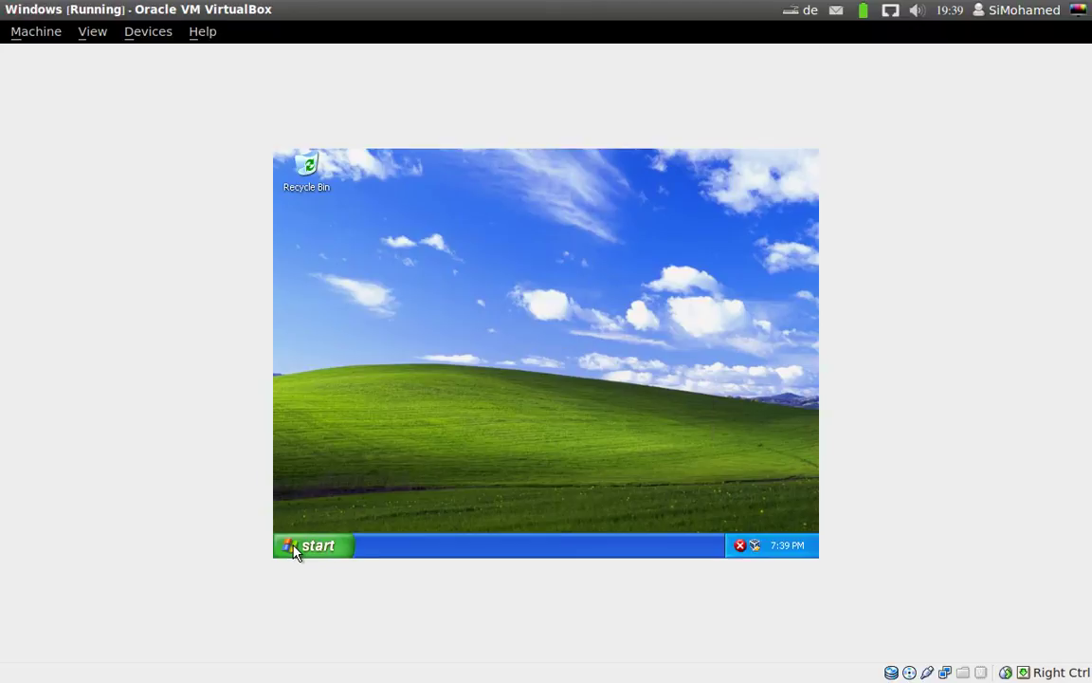
pyautogui.doubleClick(498, 18)
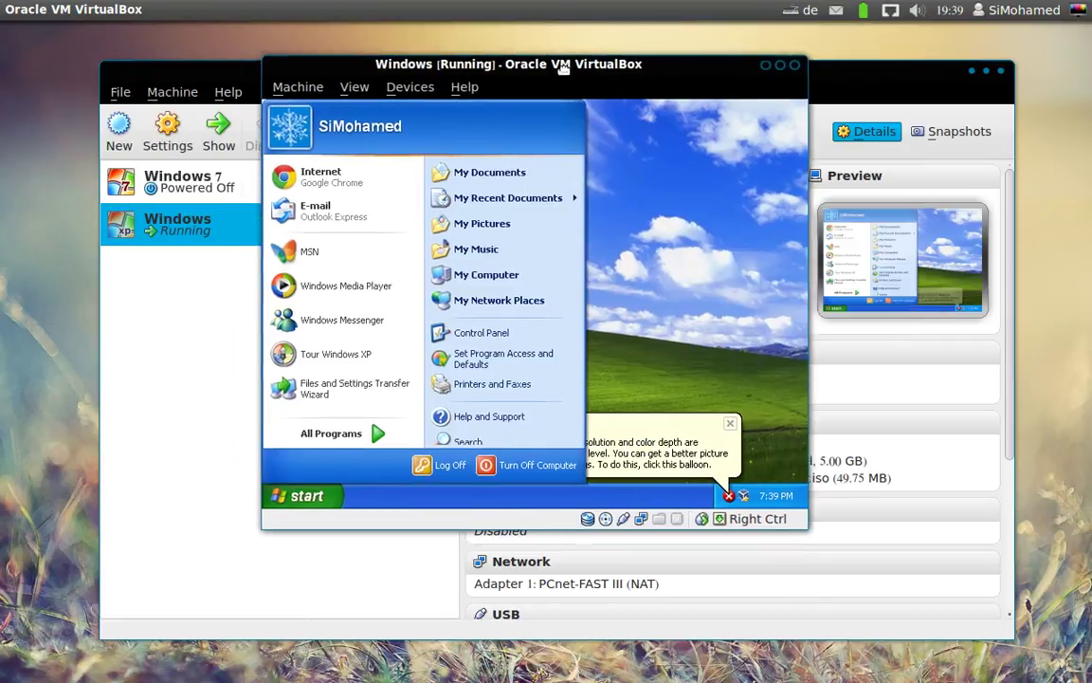
pyautogui.click(564, 75)
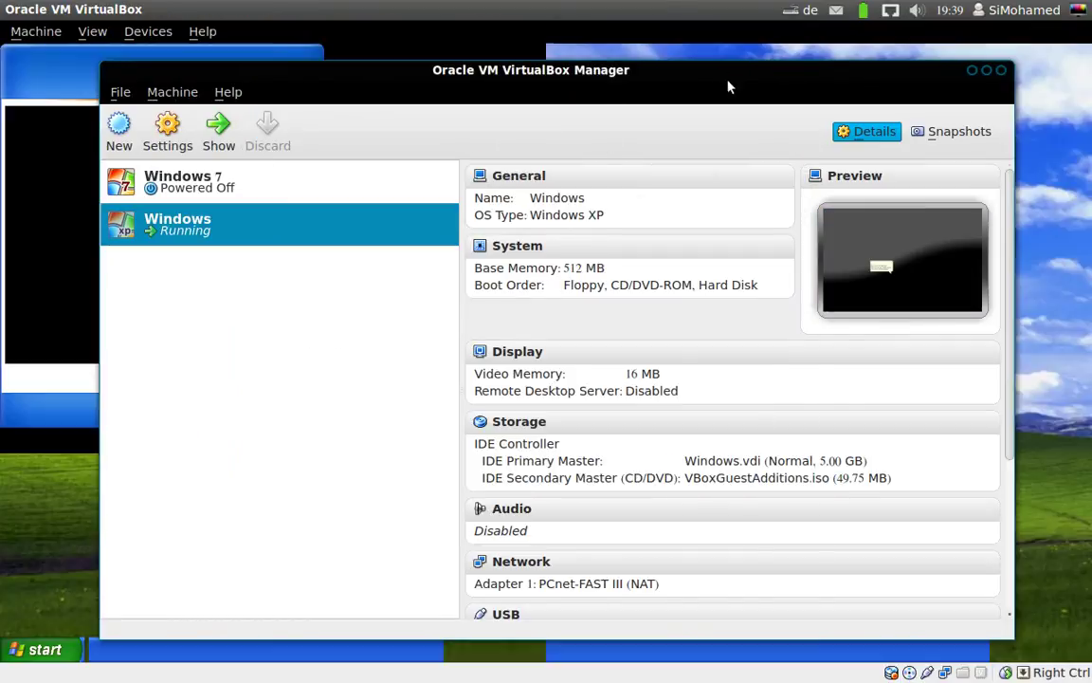
pyautogui.click(984, 70)
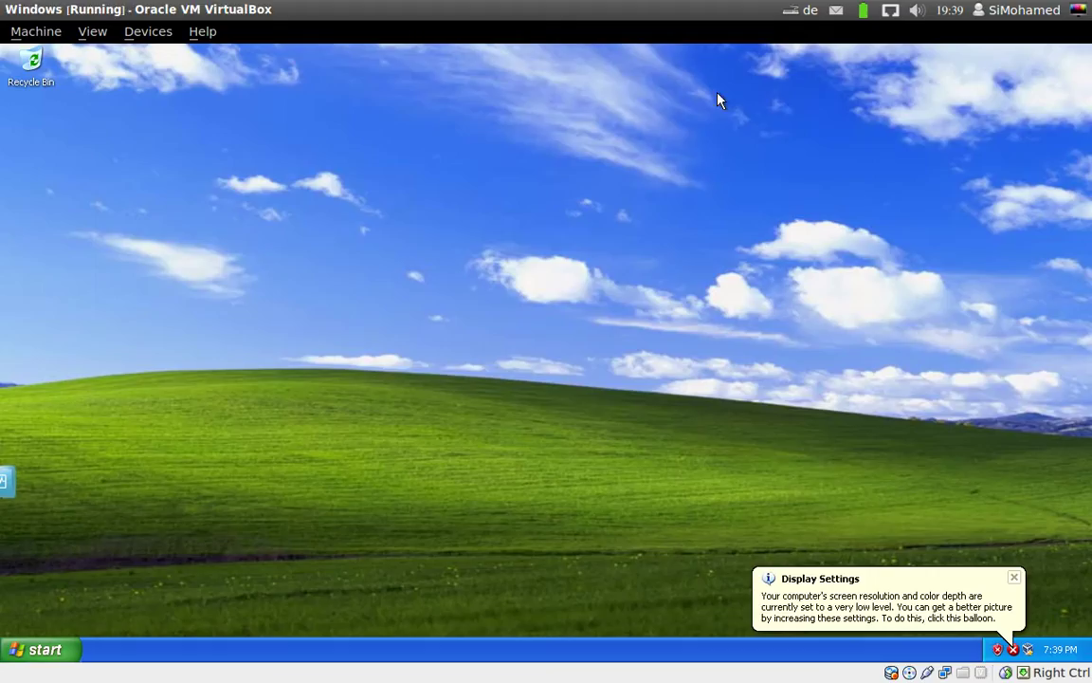
# Step: Restore the virtual machine's window from its maximized state, then enlarge it by its corners and move it so the guest display adapts
pyautogui.doubleClick(509, 14)
pyautogui.moveTo(804, 527); pyautogui.dragTo(1056, 622)
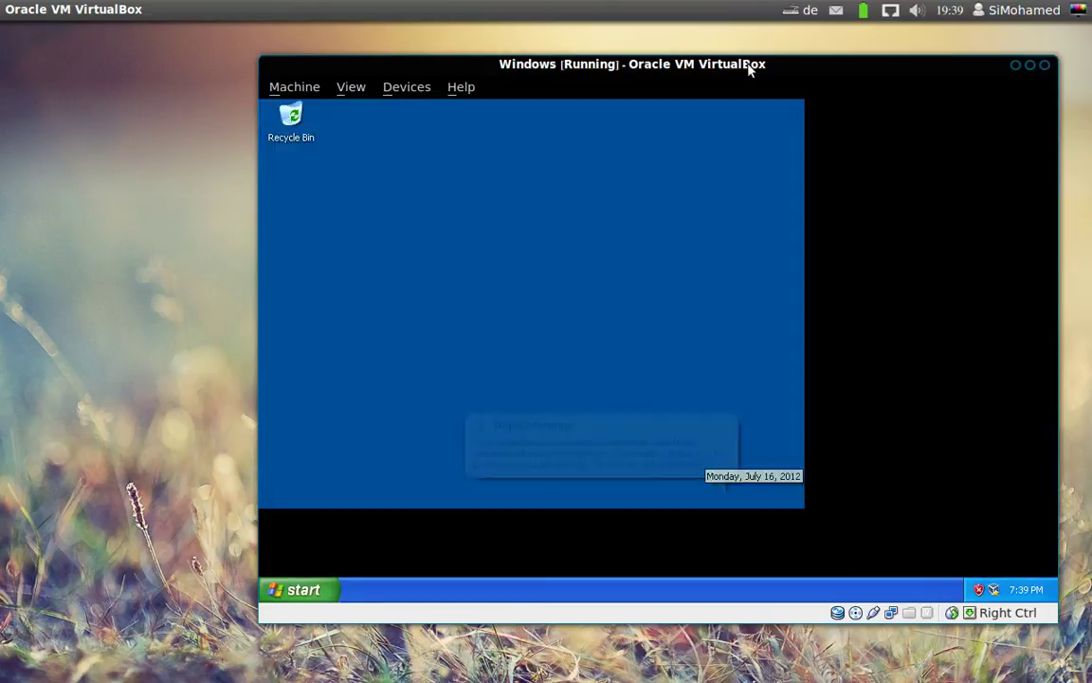
pyautogui.moveTo(748, 67); pyautogui.dragTo(617, 77)
pyautogui.moveTo(154, 74); pyautogui.dragTo(94, 30)
pyautogui.moveTo(537, 61); pyautogui.dragTo(597, 111)
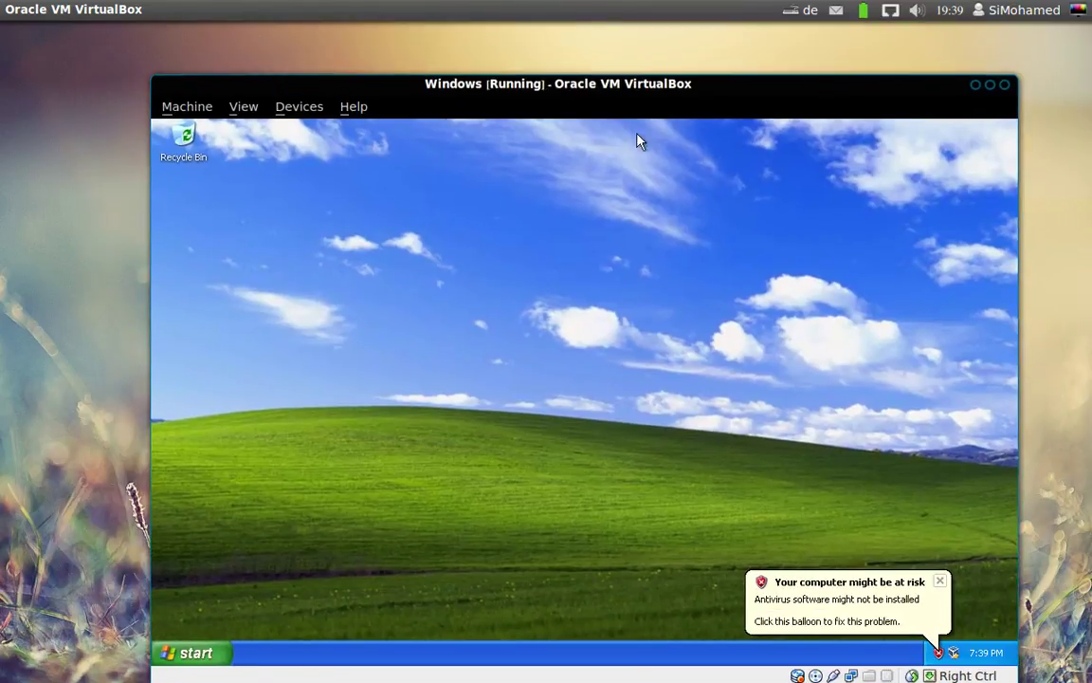
# Step: Reposition the virtual machine's window higher on the host desktop and dismiss the guest's antivirus notification
pyautogui.moveTo(758, 95); pyautogui.dragTo(741, 62)
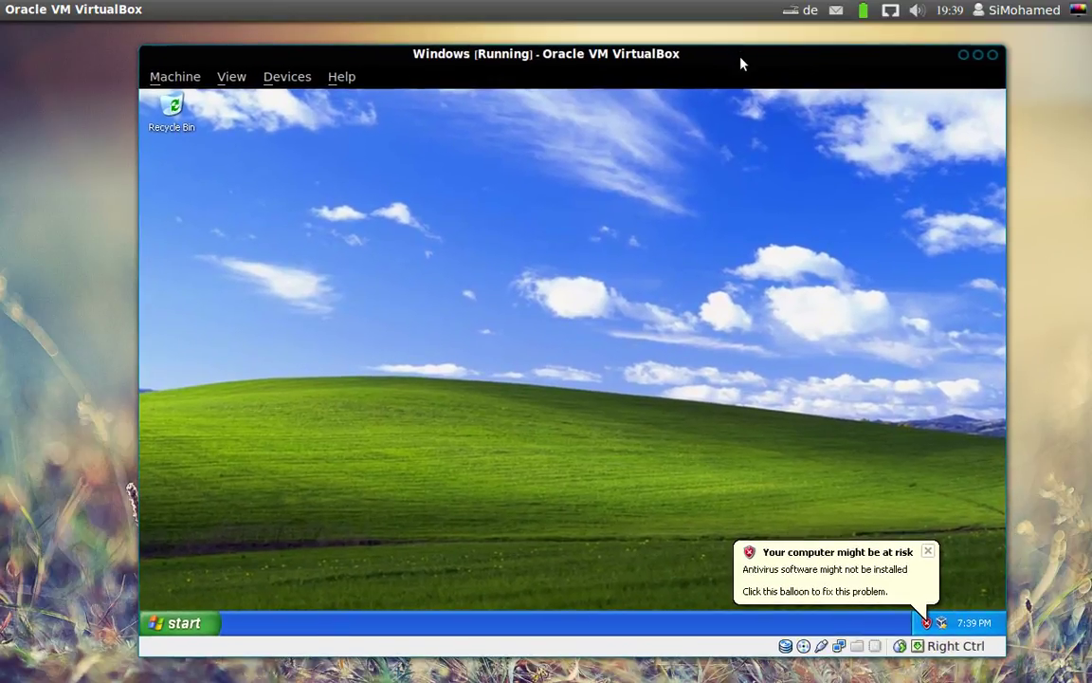
pyautogui.click(927, 551)
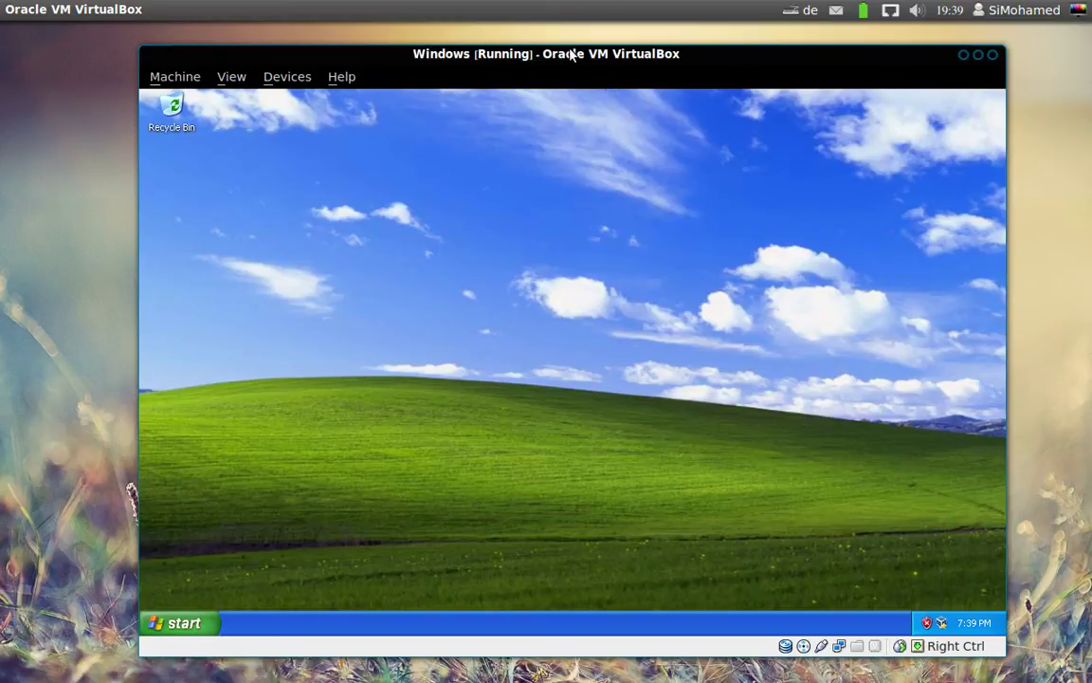
pyautogui.moveTo(579, 55); pyautogui.dragTo(581, 53)
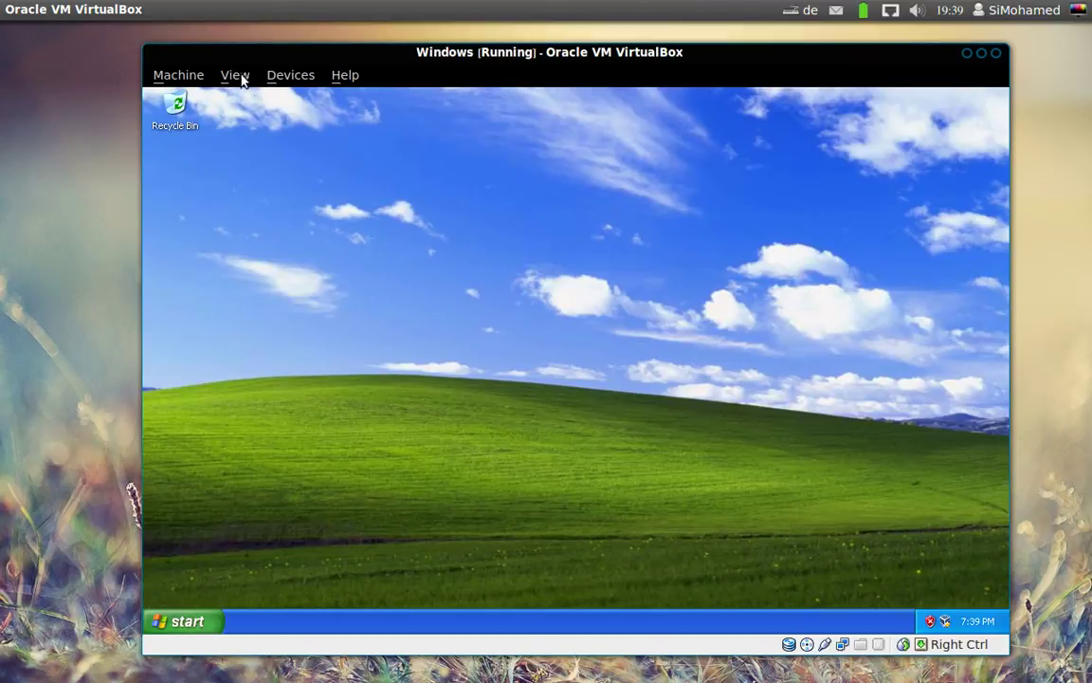
# Step: Maximize the virtual machine's window, then open and close the guest's Start menu
pyautogui.doubleClick(405, 59)
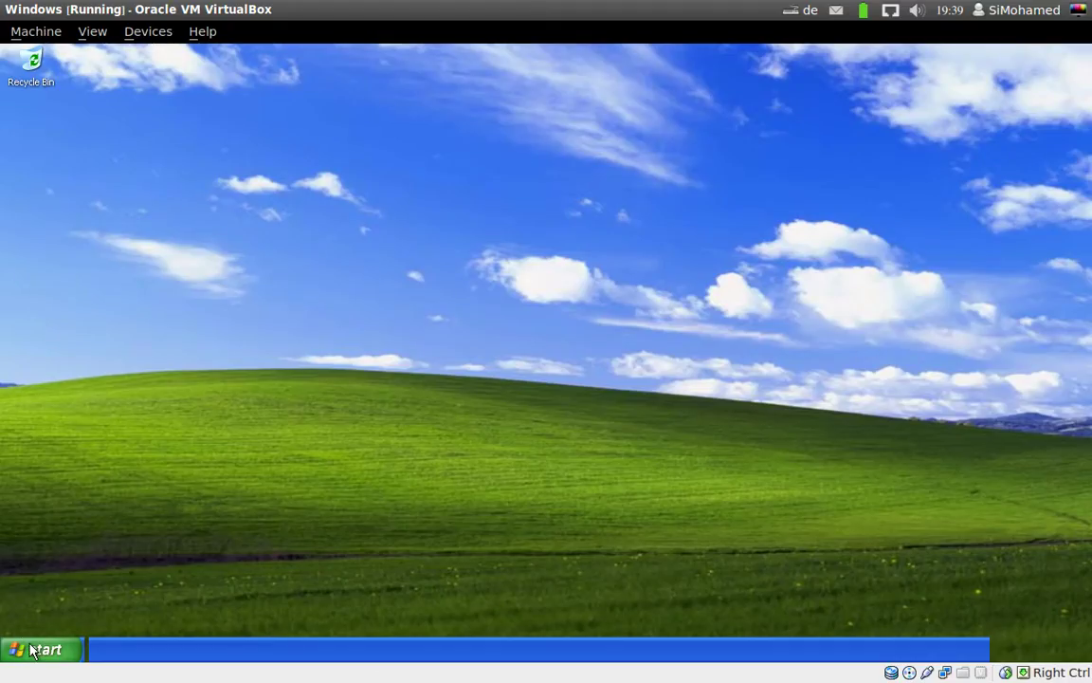
pyautogui.click(31, 649)
pyautogui.click(560, 279)
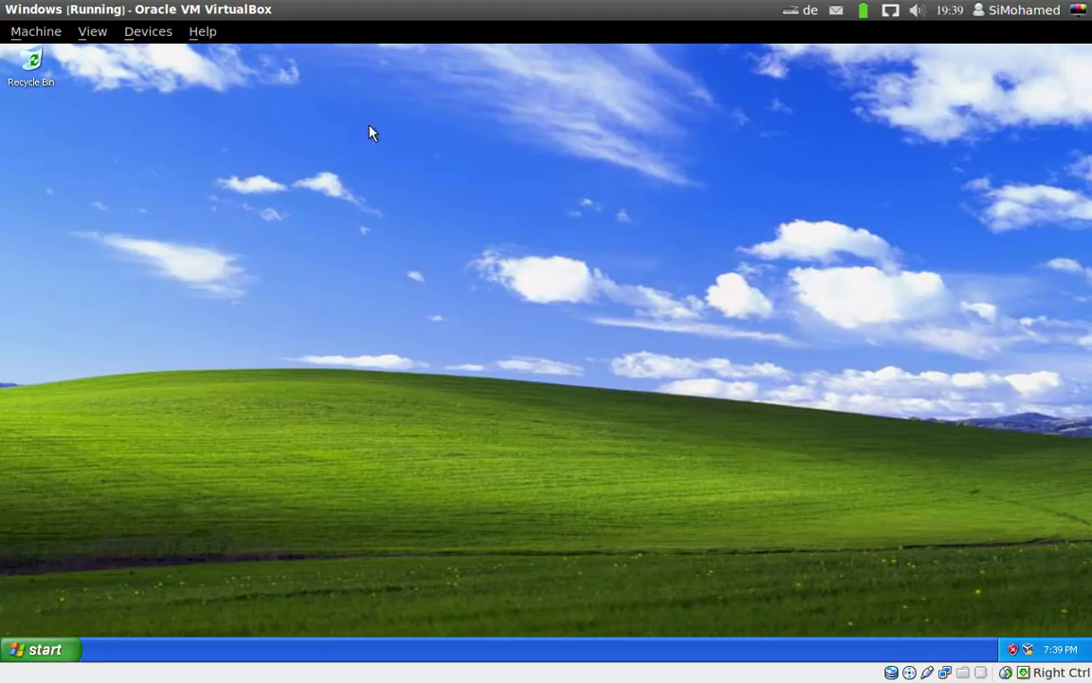
# Step: Switch the virtual machine to fullscreen mode, open and close the guest's Start menu there, and return to windowed mode
pyautogui.click(93, 32)
pyautogui.click(106, 54)
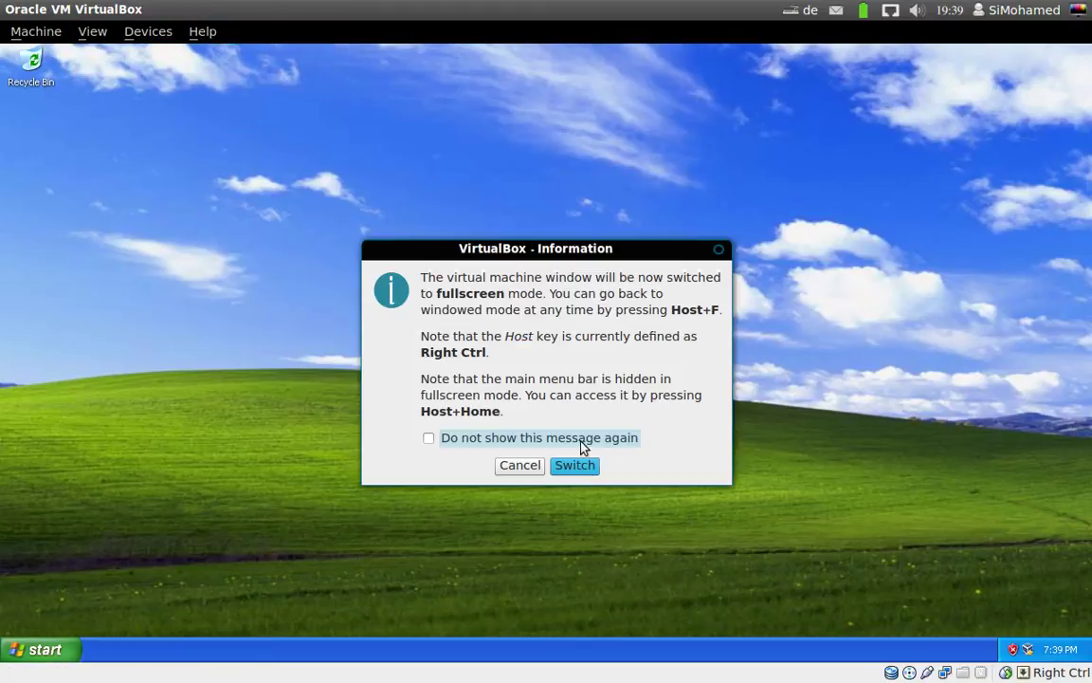
pyautogui.click(575, 465)
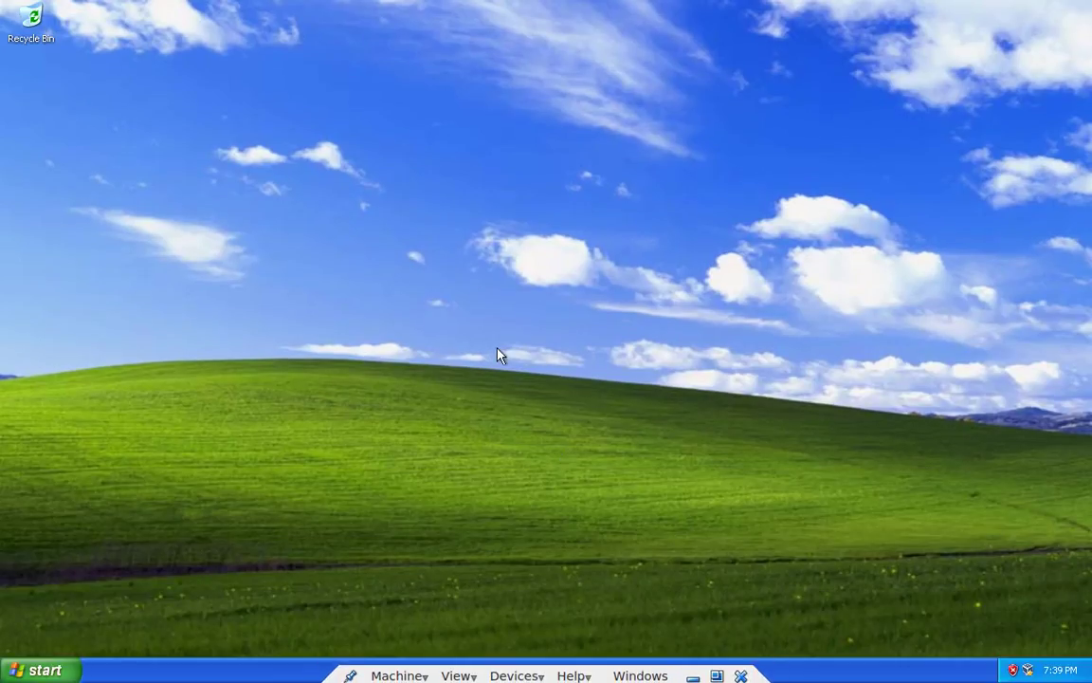
pyautogui.click(38, 671)
pyautogui.click(39, 671)
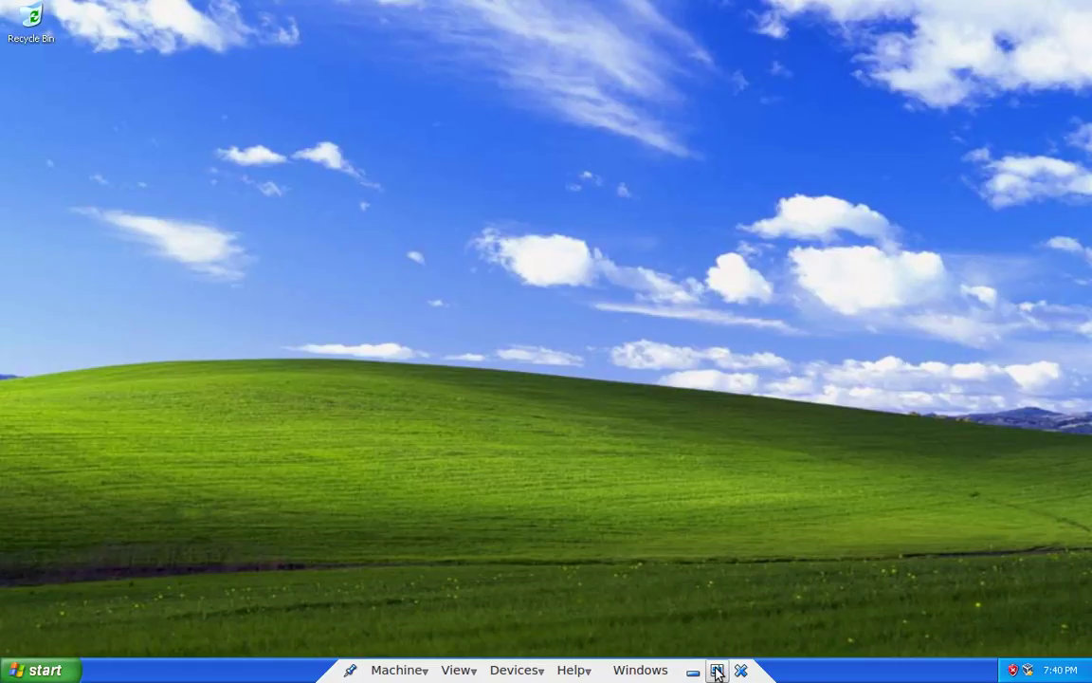
pyautogui.click(718, 670)
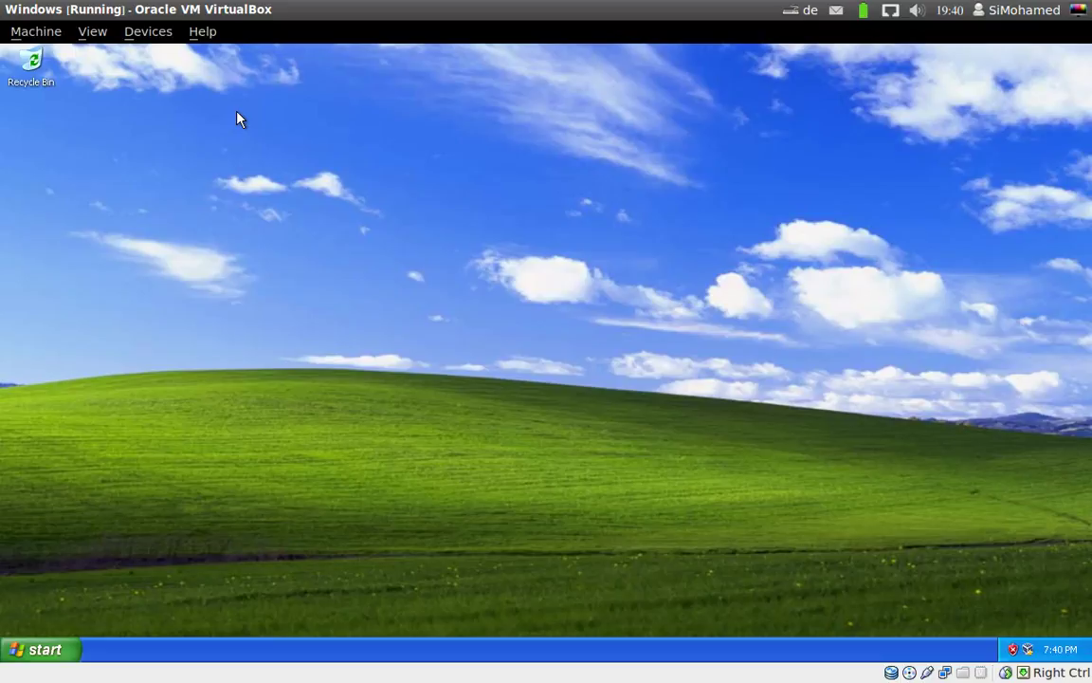
pyautogui.click(98, 34)
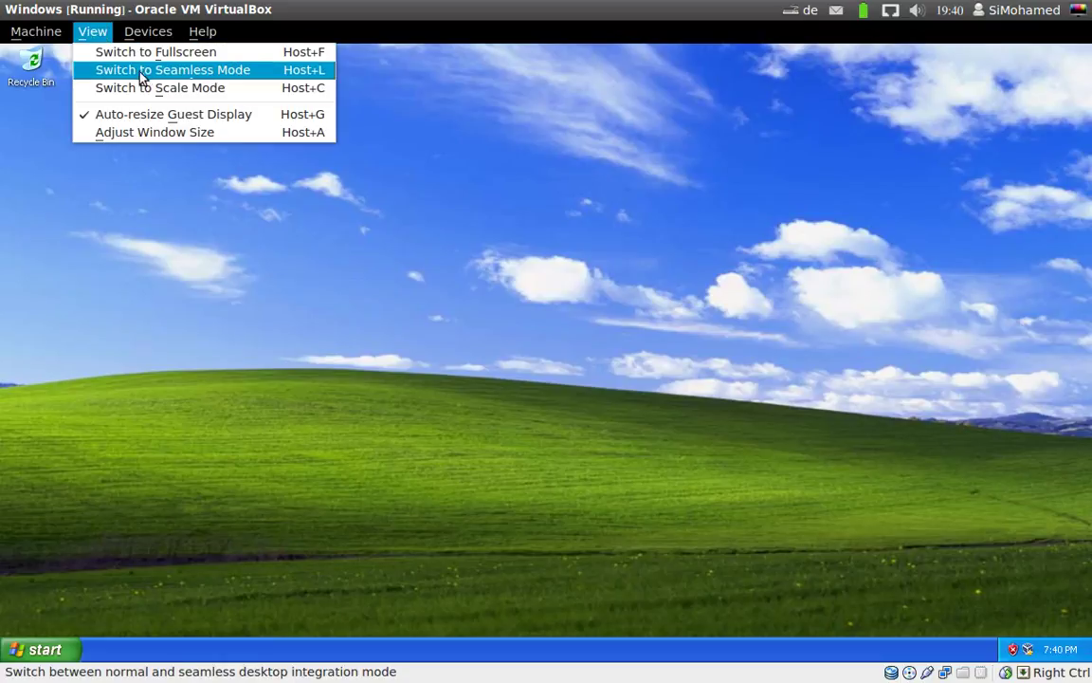
pyautogui.click(569, 288)
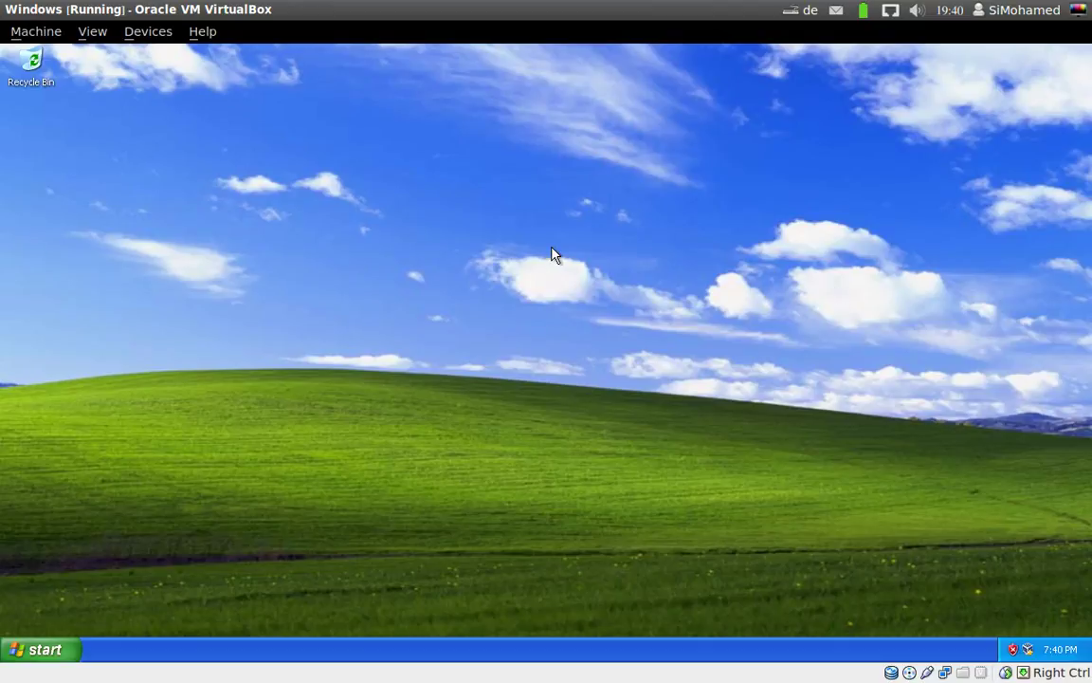
# Step: Switch from the virtual machine to the host's terminal window and reposition it slightly on the desktop
pyautogui.moveTo(7, 254)
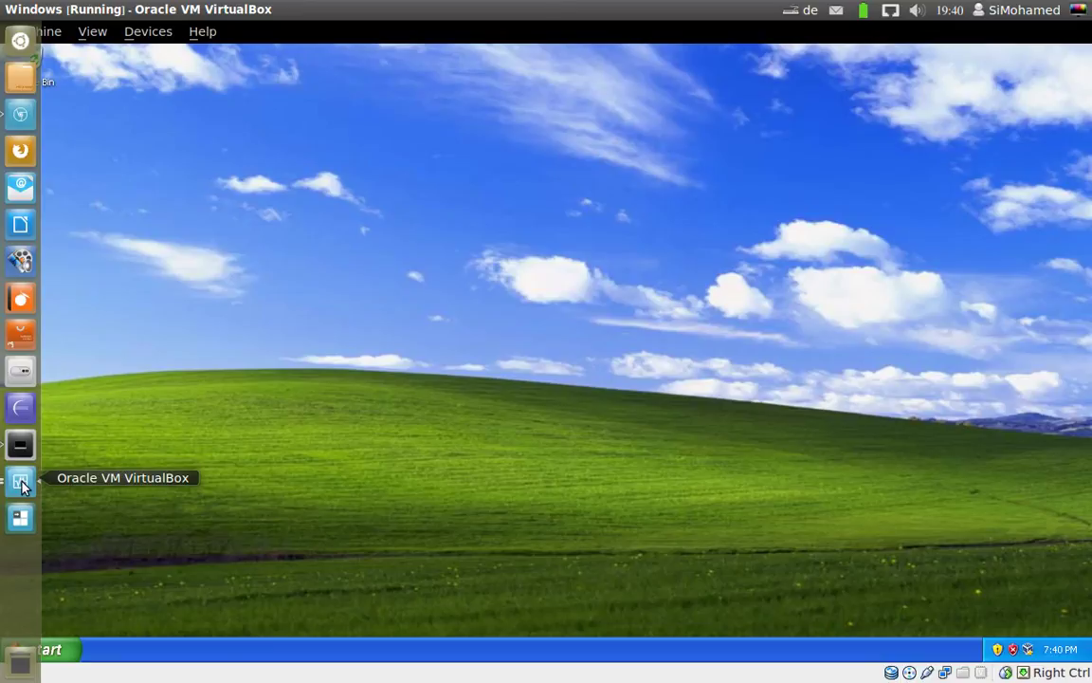
pyautogui.click(19, 479)
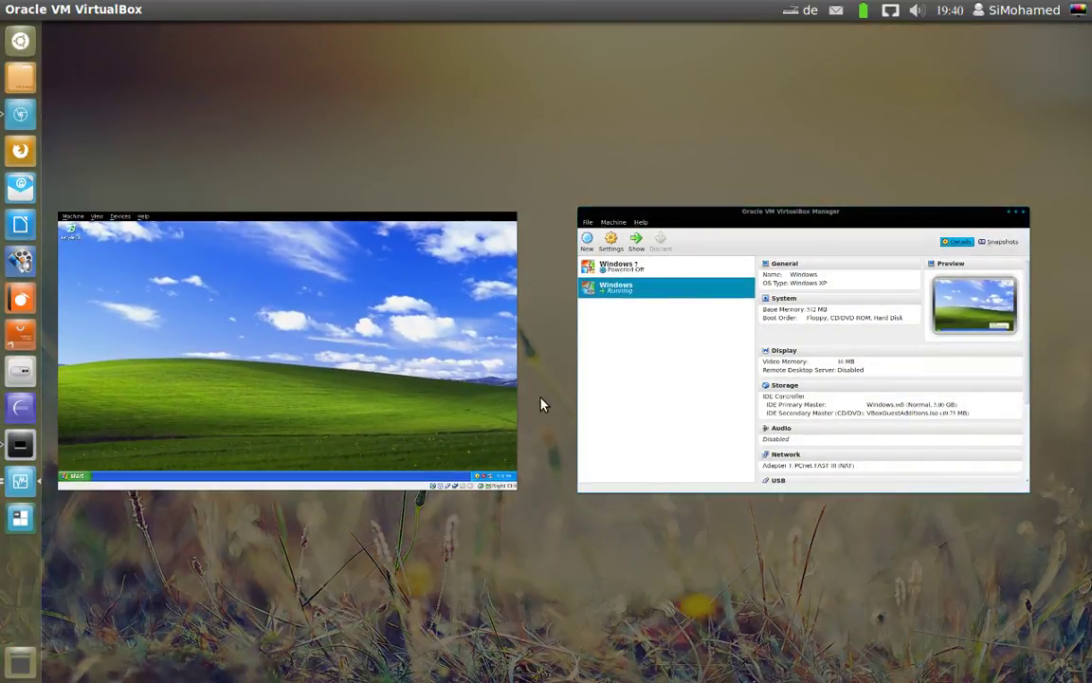
pyautogui.click(20, 443)
pyautogui.moveTo(675, 119); pyautogui.dragTo(681, 112)
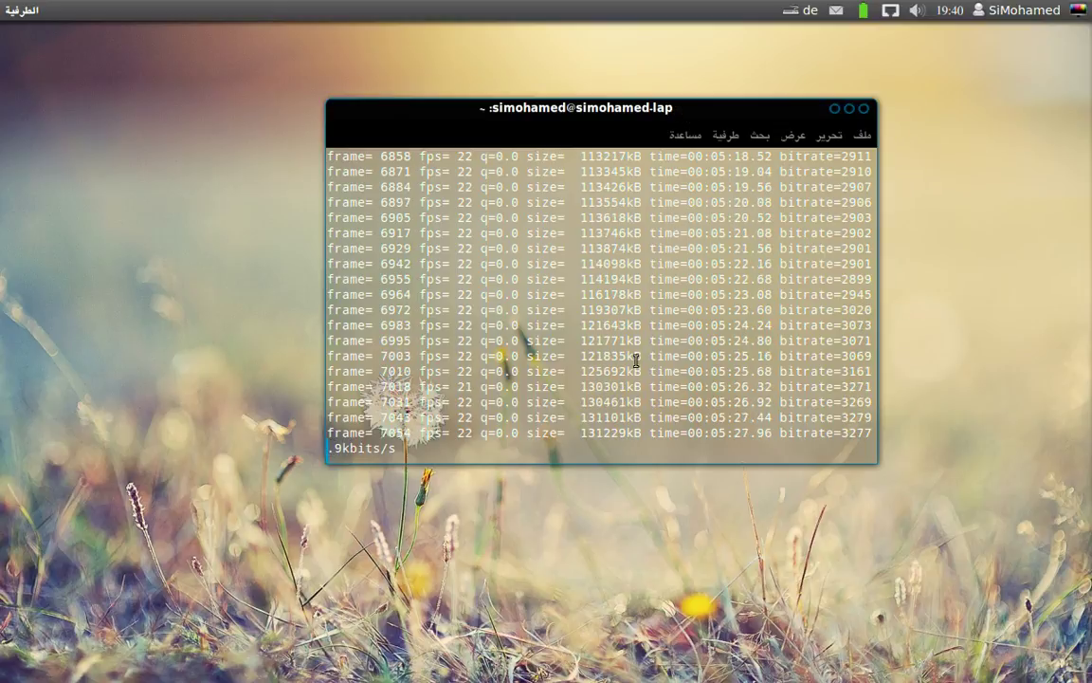